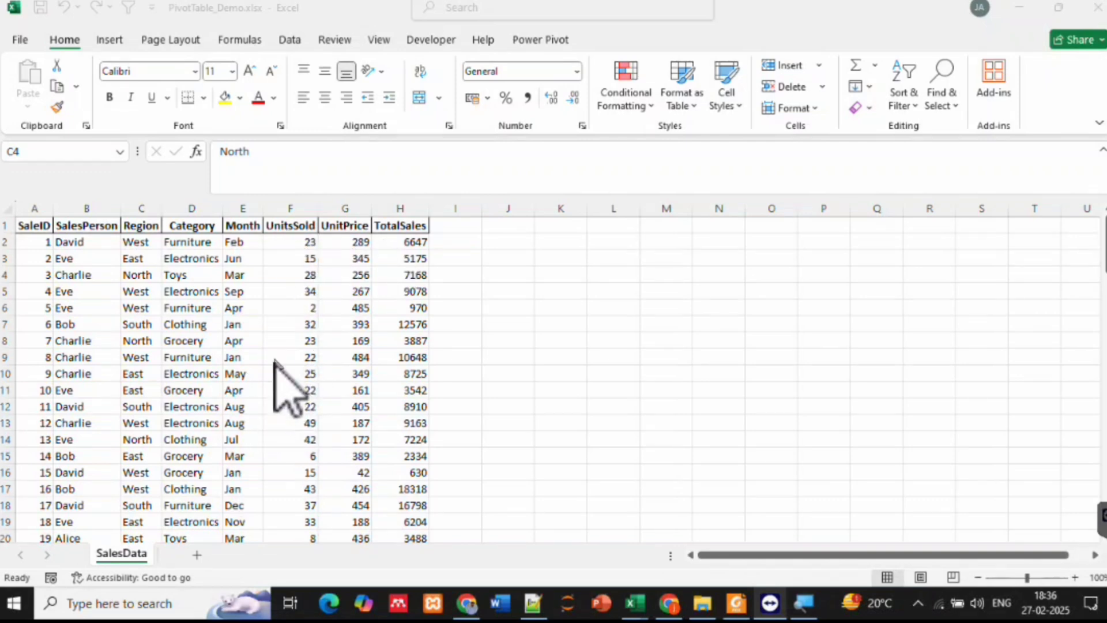
# Examine the SalesData sheet from its first to last record, including the SalesPerson and Category columns
pyautogui.click(45, 243)
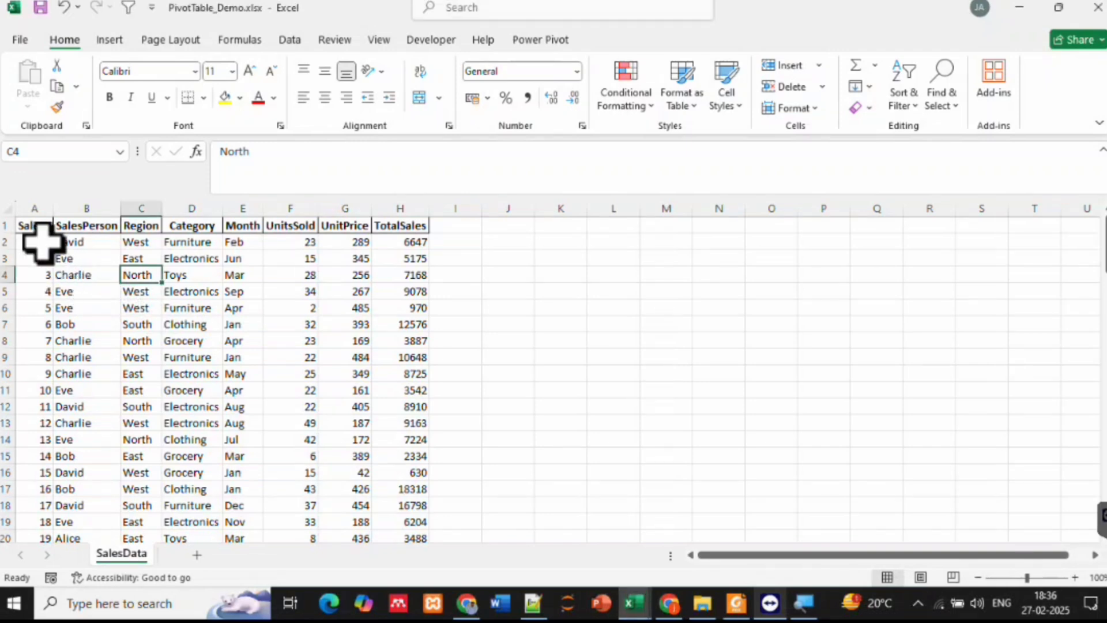
pyautogui.click(34, 242)
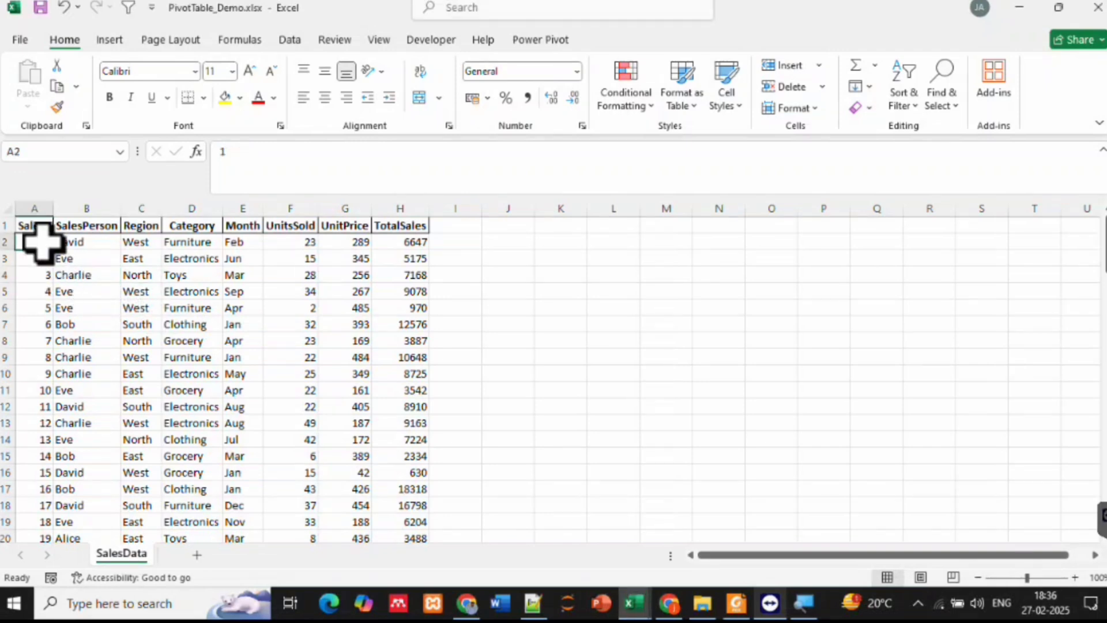
pyautogui.hotkey('ctrl', 'Down')
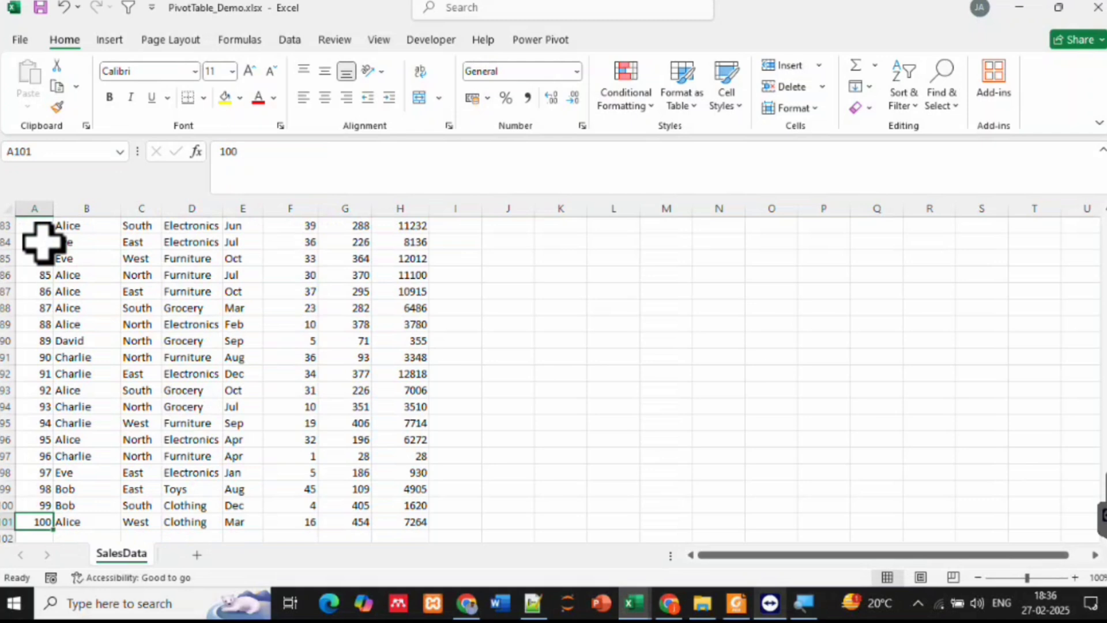
pyautogui.hotkey('ctrl', 'Up')
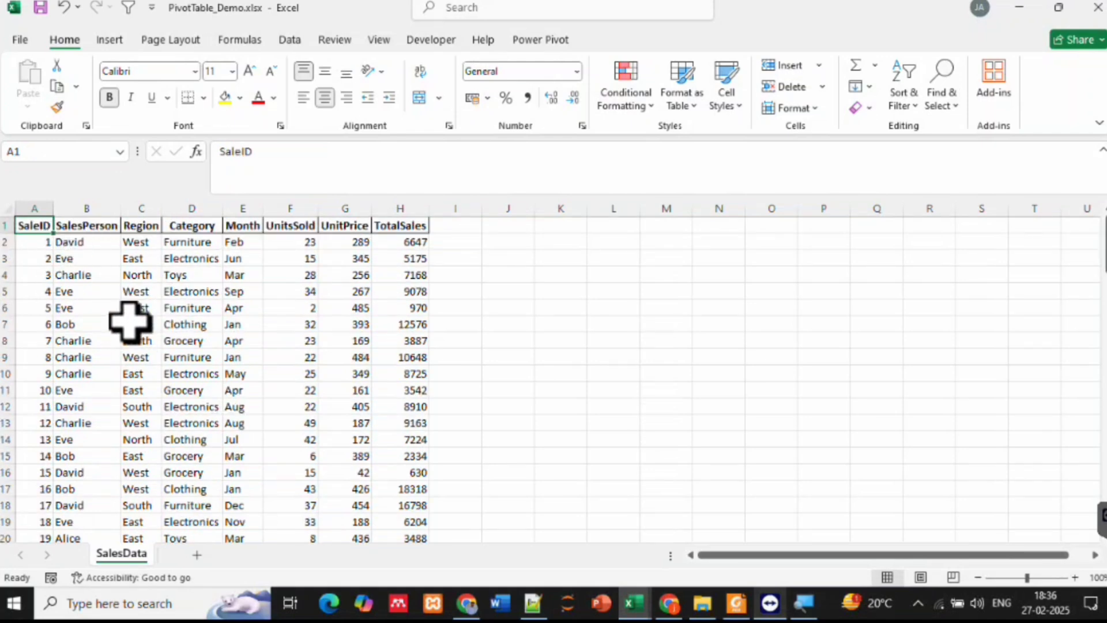
pyautogui.click(80, 245)
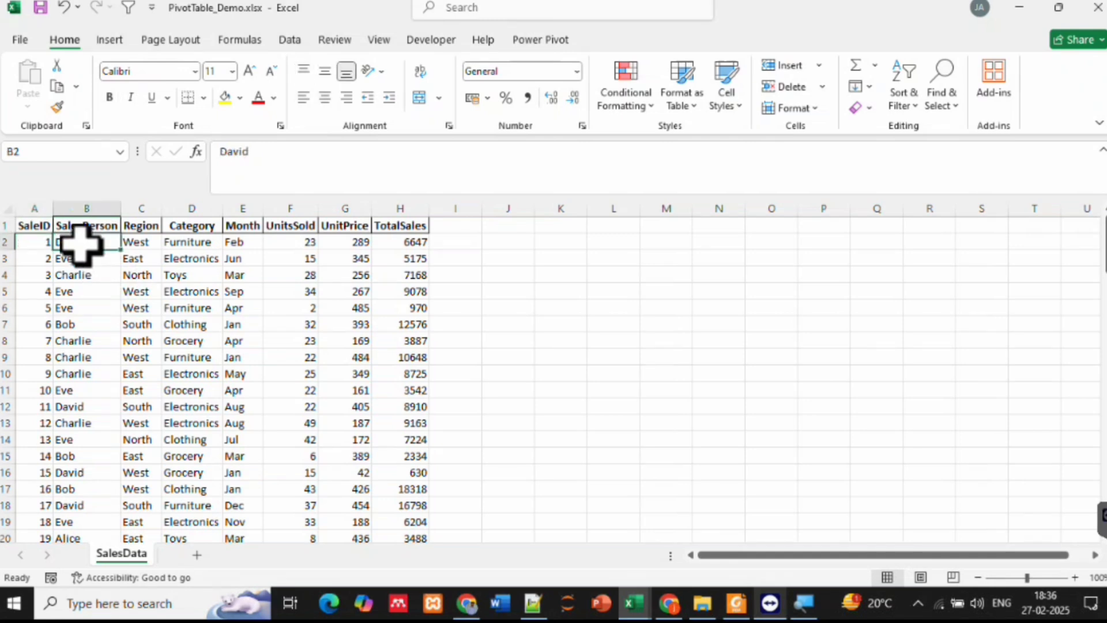
pyautogui.click(81, 275)
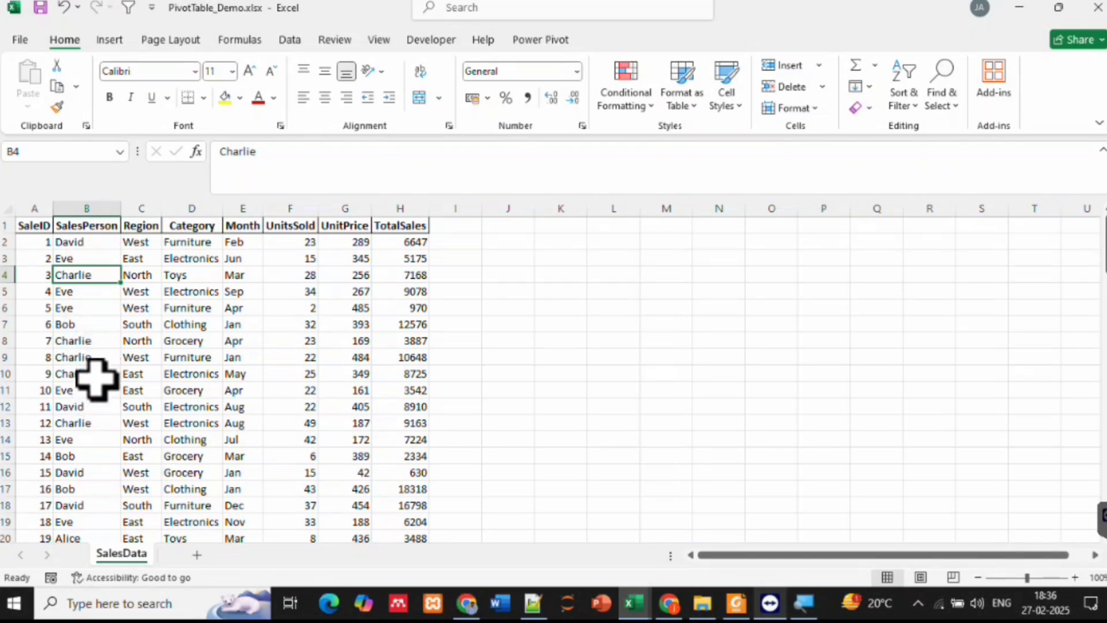
pyautogui.click(92, 307)
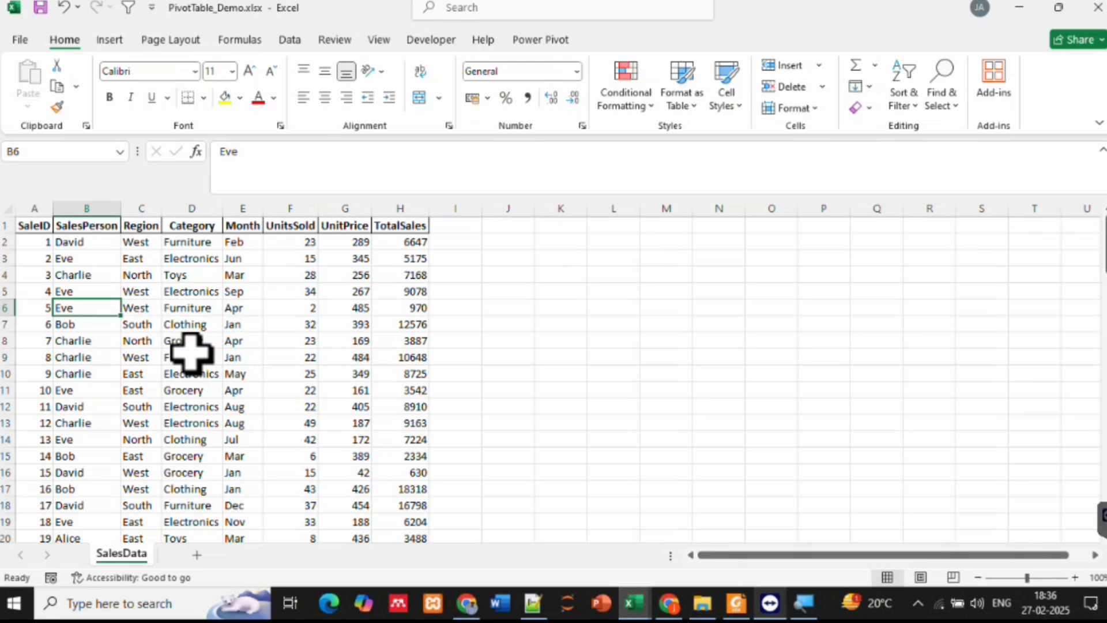
pyautogui.click(90, 279)
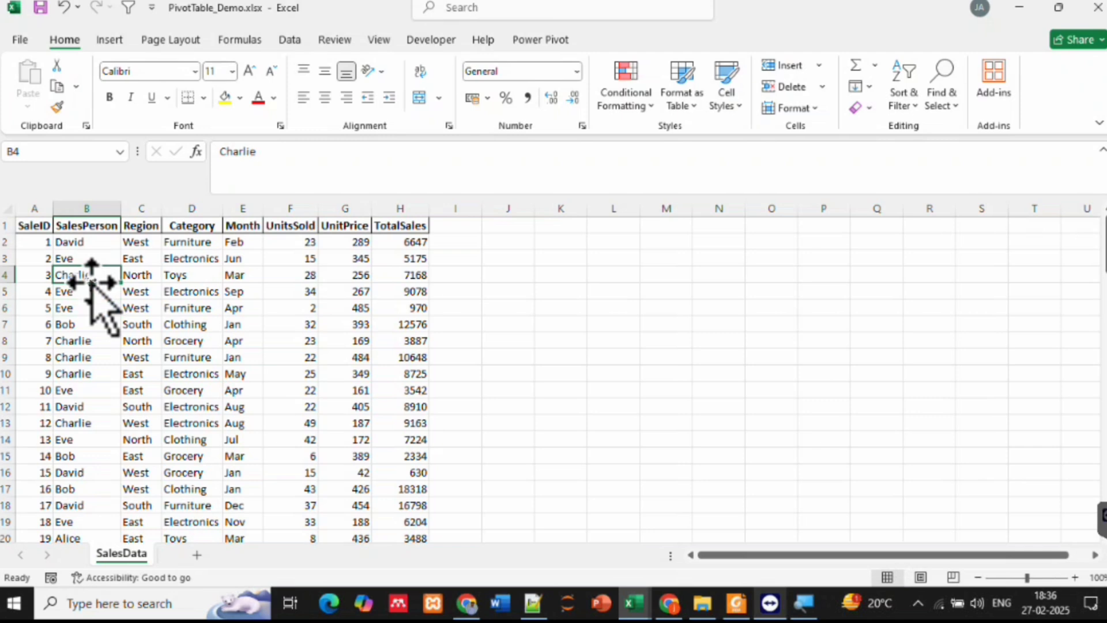
pyautogui.click(96, 248)
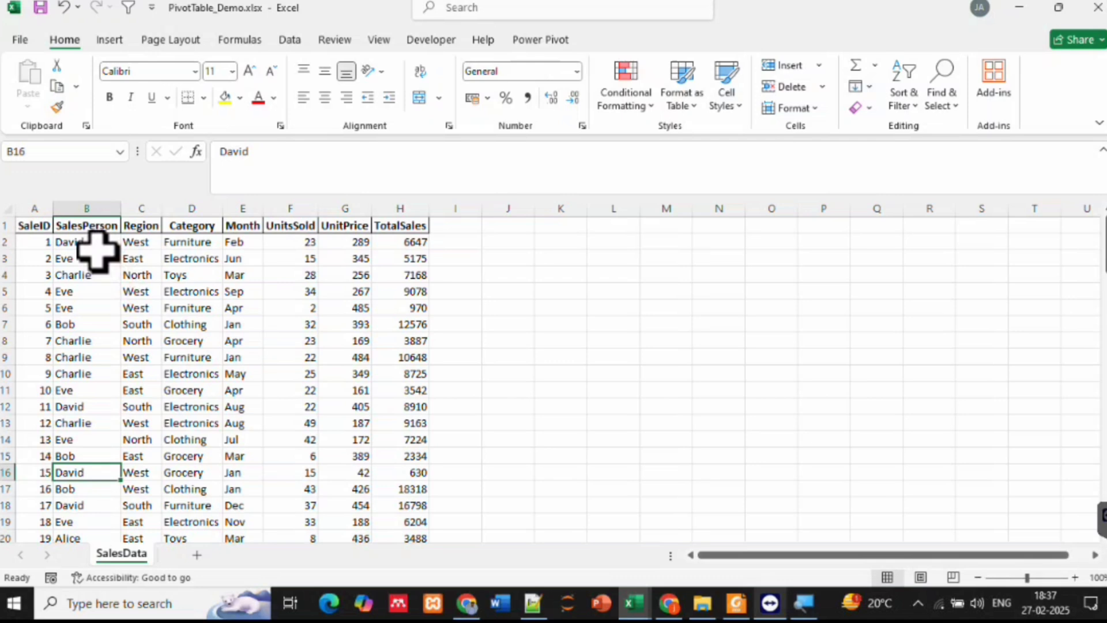
pyautogui.click(205, 279)
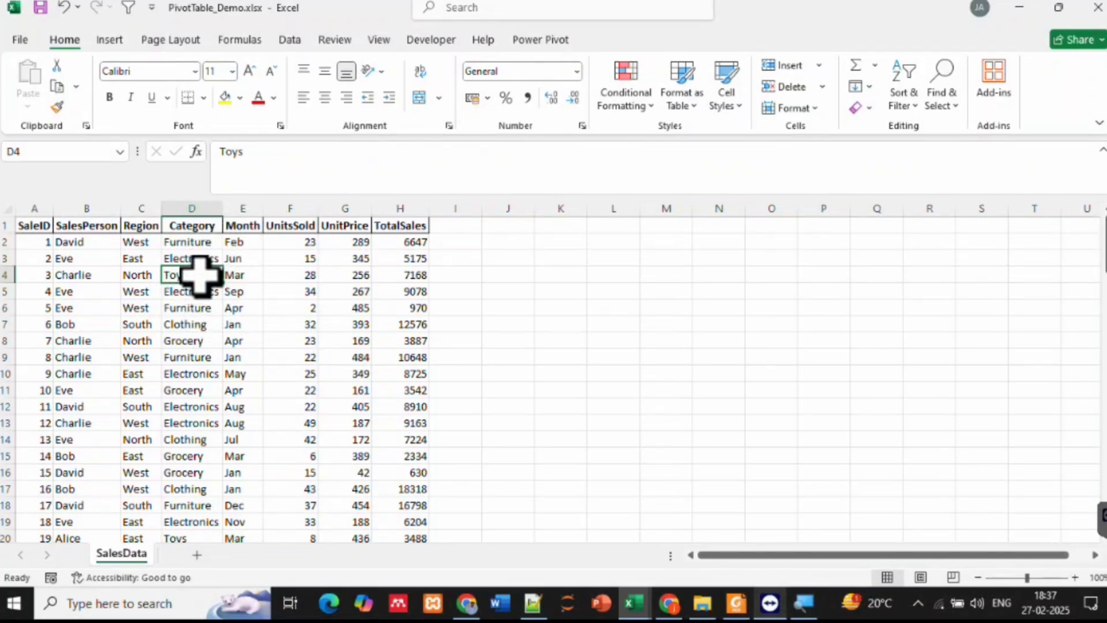
# Start a PivotTable from the sales records, using SalesData!$A$1:$H$101 as the source range
pyautogui.click(438, 277)
pyautogui.click(333, 305)
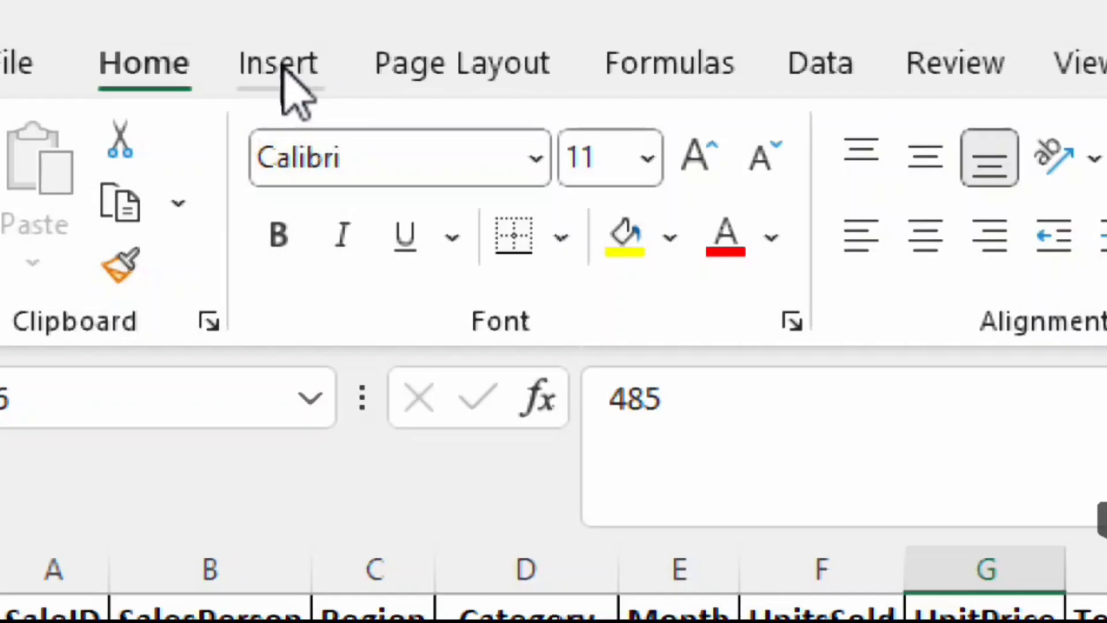
pyautogui.click(282, 66)
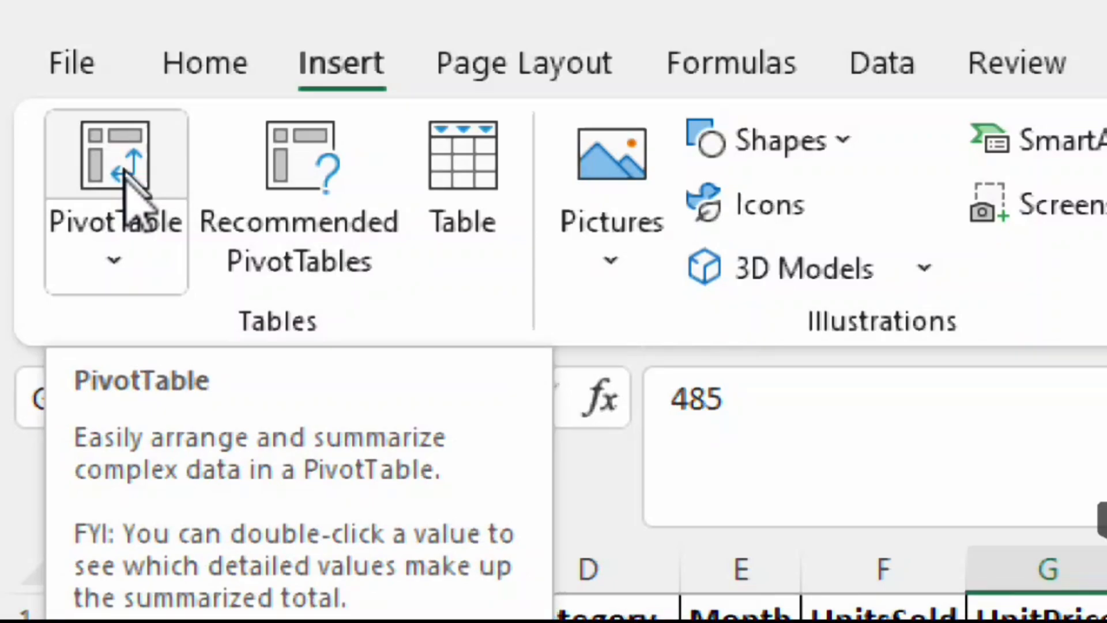
pyautogui.click(122, 176)
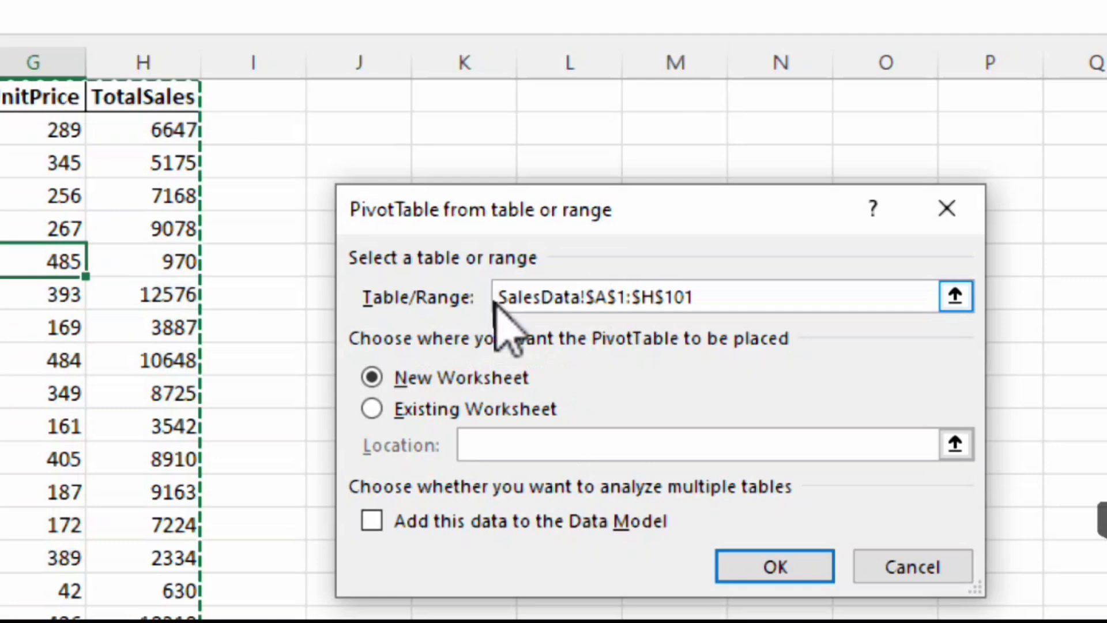
pyautogui.moveTo(505, 297); pyautogui.dragTo(783, 301)
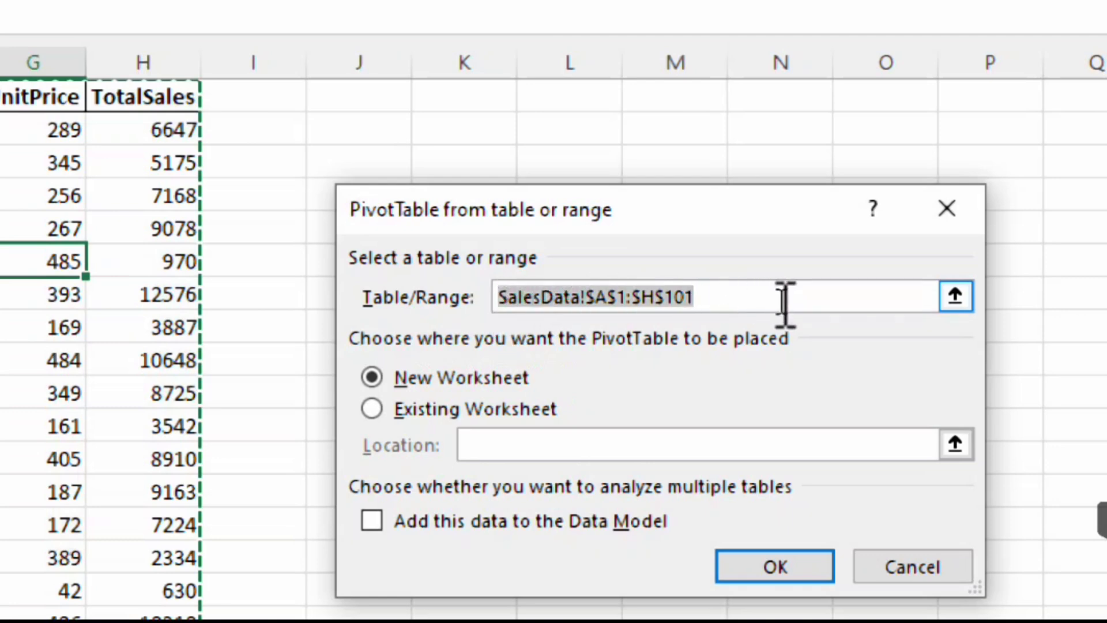
pyautogui.moveTo(602, 305); pyautogui.dragTo(696, 300)
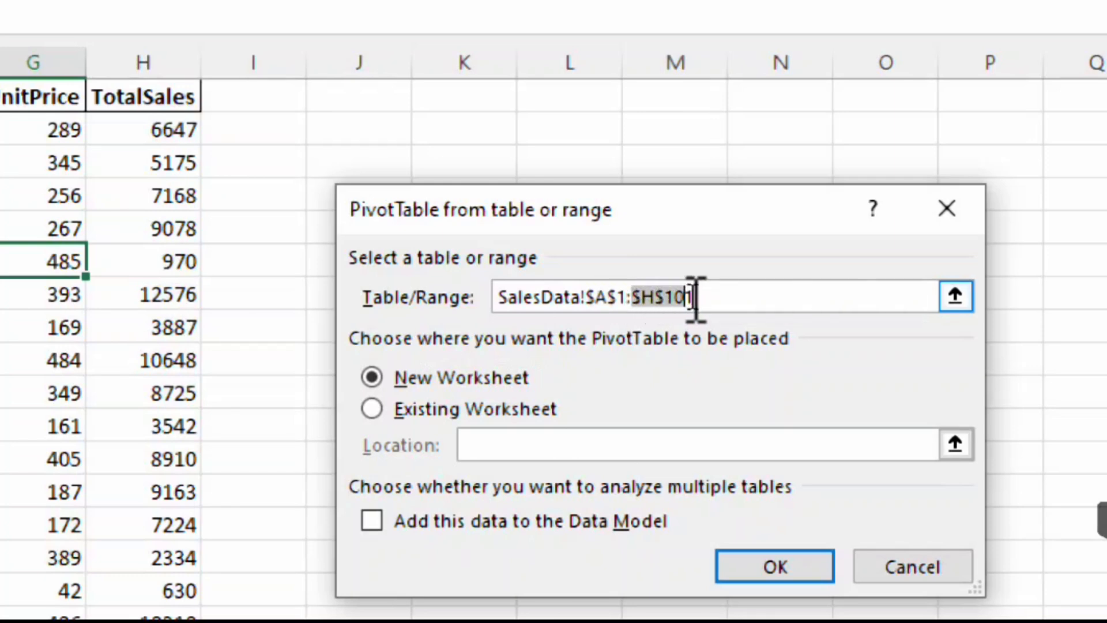
pyautogui.click(728, 304)
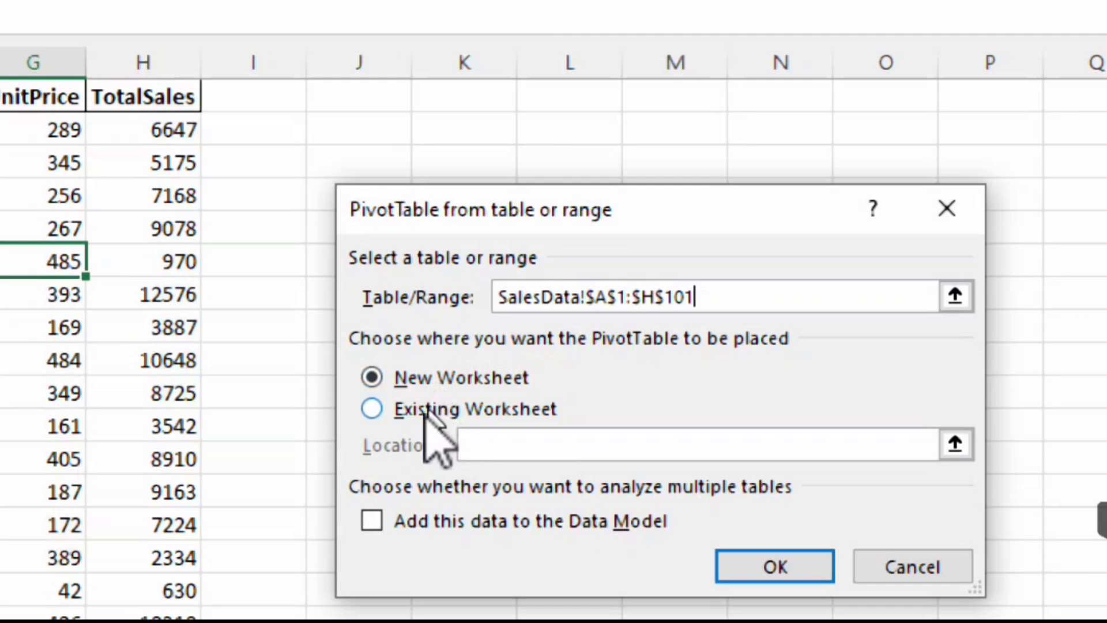
# Place the PivotTable on the existing worksheet at SalesData!$K$2 and create it
pyautogui.click(453, 408)
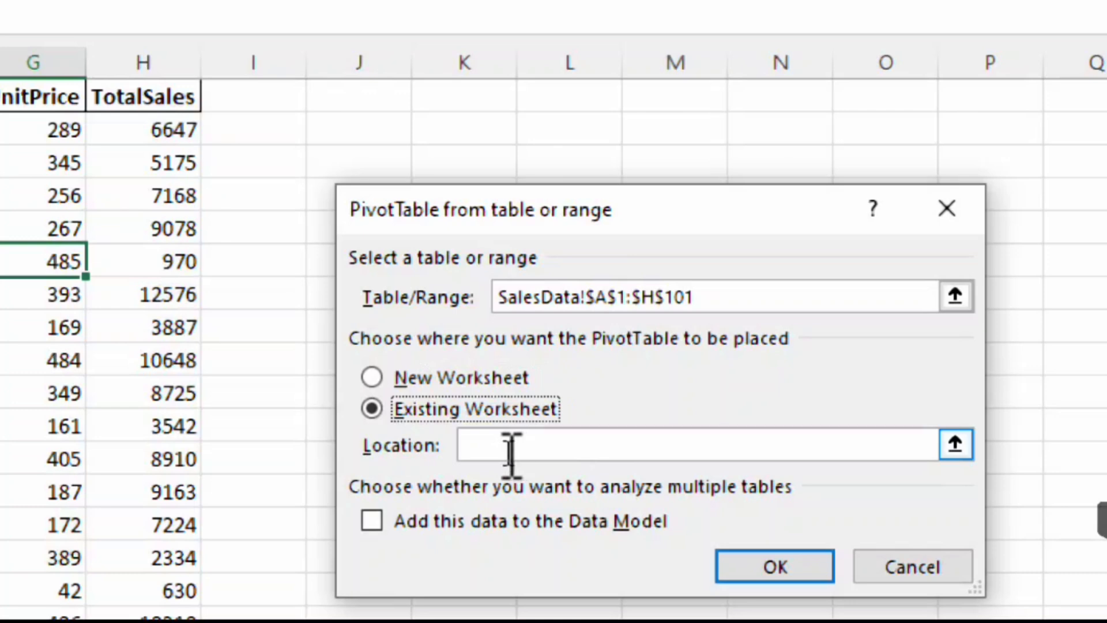
pyautogui.click(497, 449)
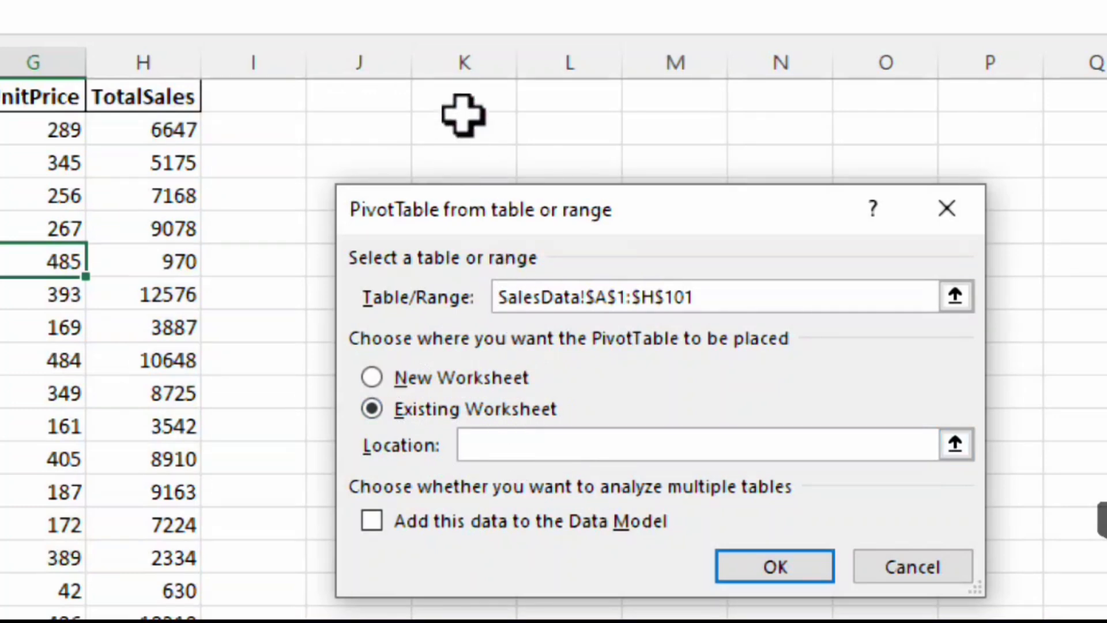
pyautogui.click(451, 129)
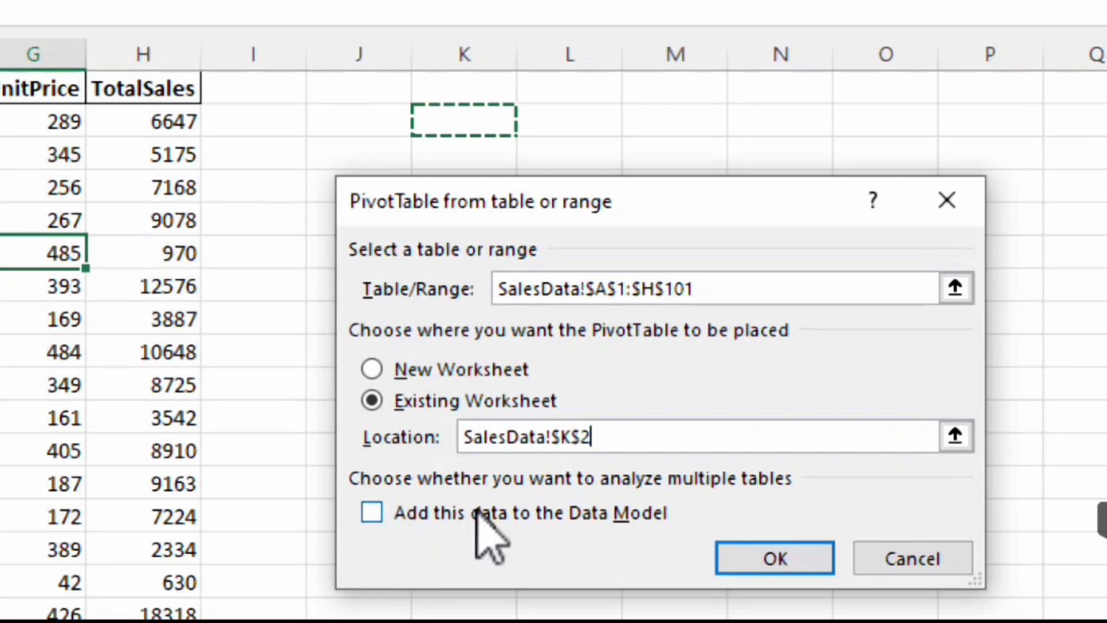
pyautogui.click(786, 562)
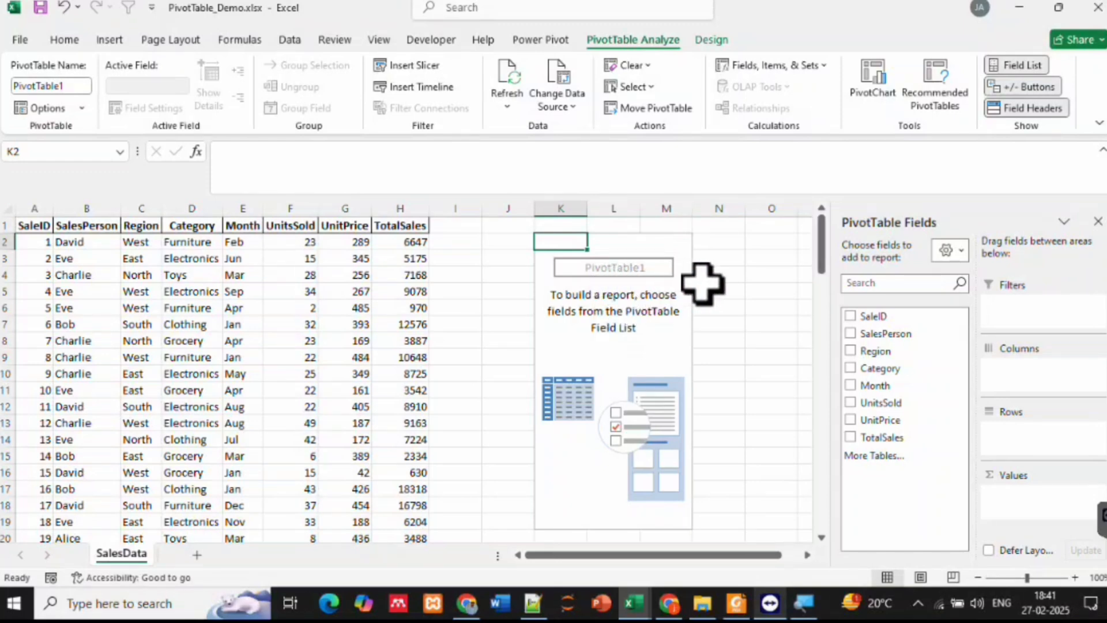
# Deselect and reselect the empty PivotTable to examine its contextual tools and field list
pyautogui.click(724, 306)
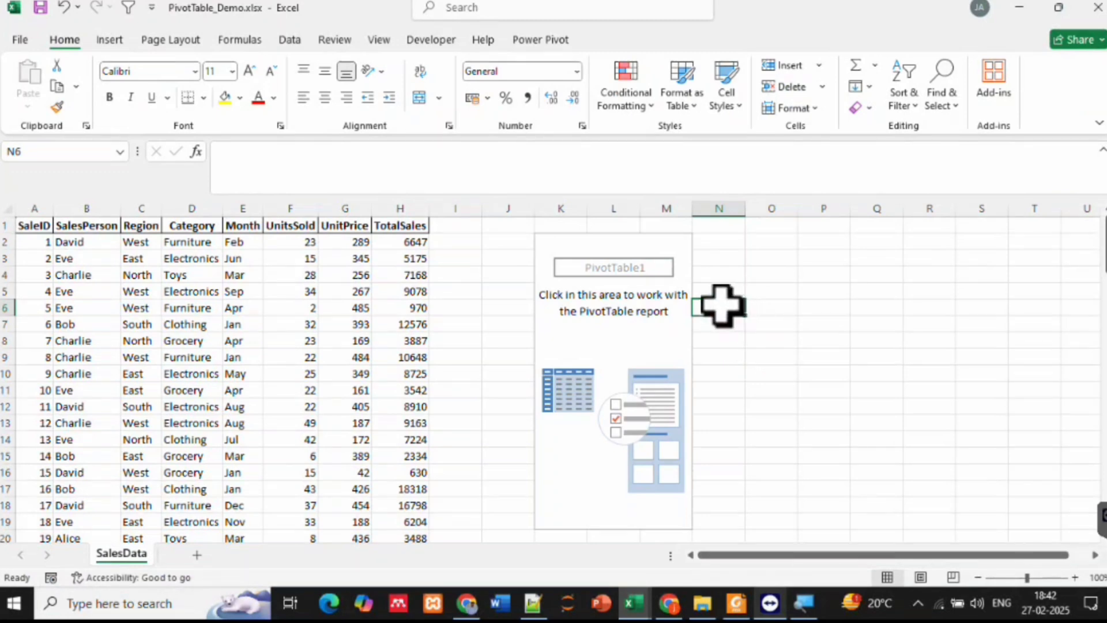
pyautogui.click(656, 310)
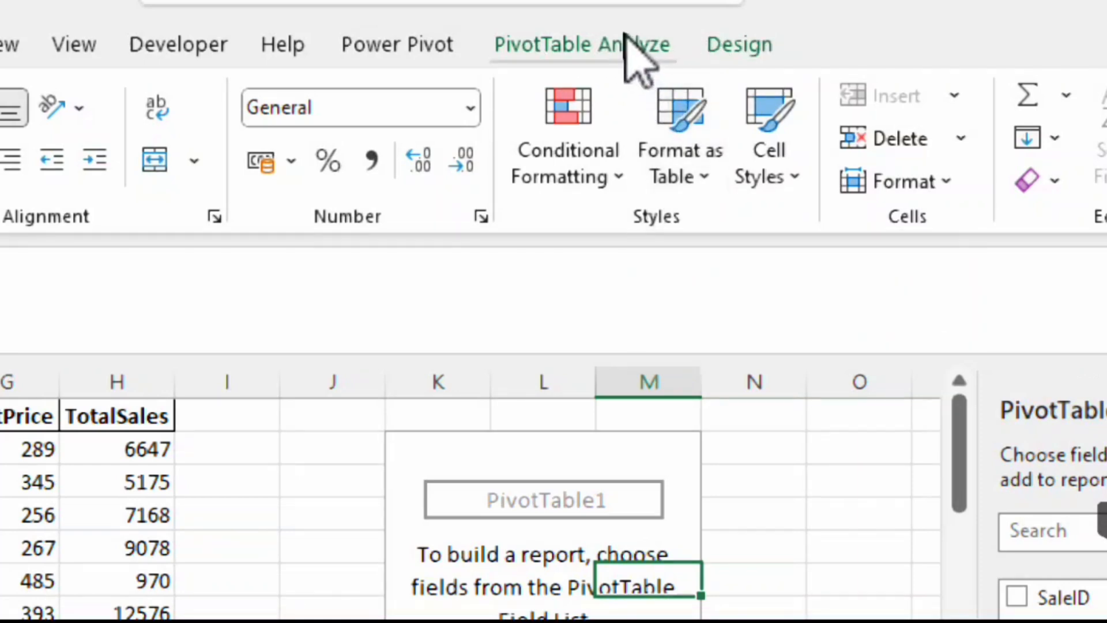
pyautogui.click(651, 496)
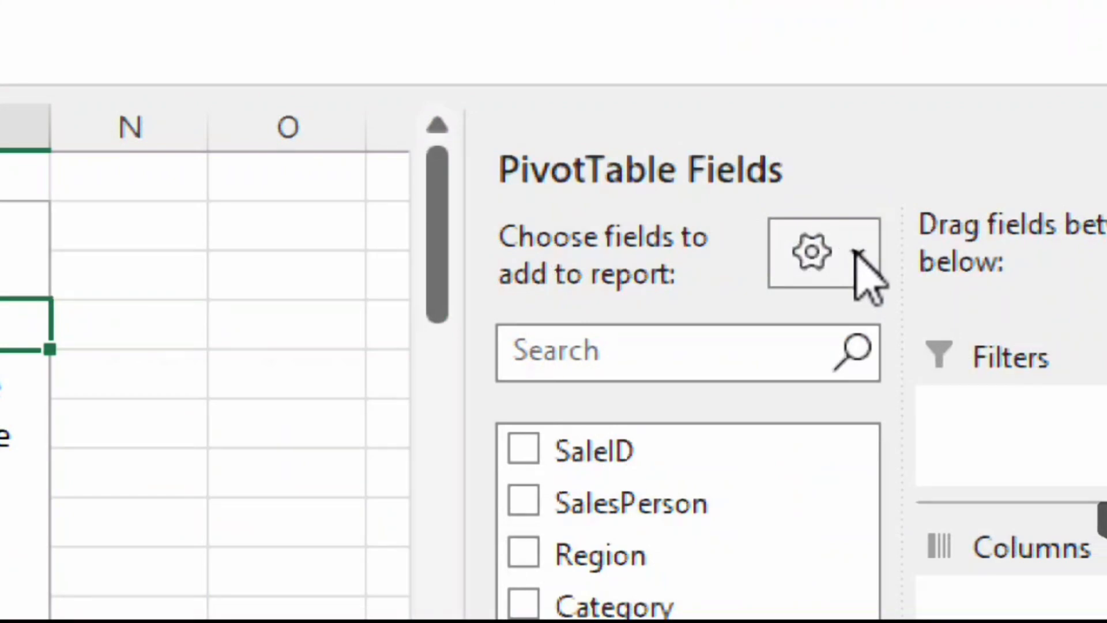
pyautogui.scroll(-4, 833, 303)
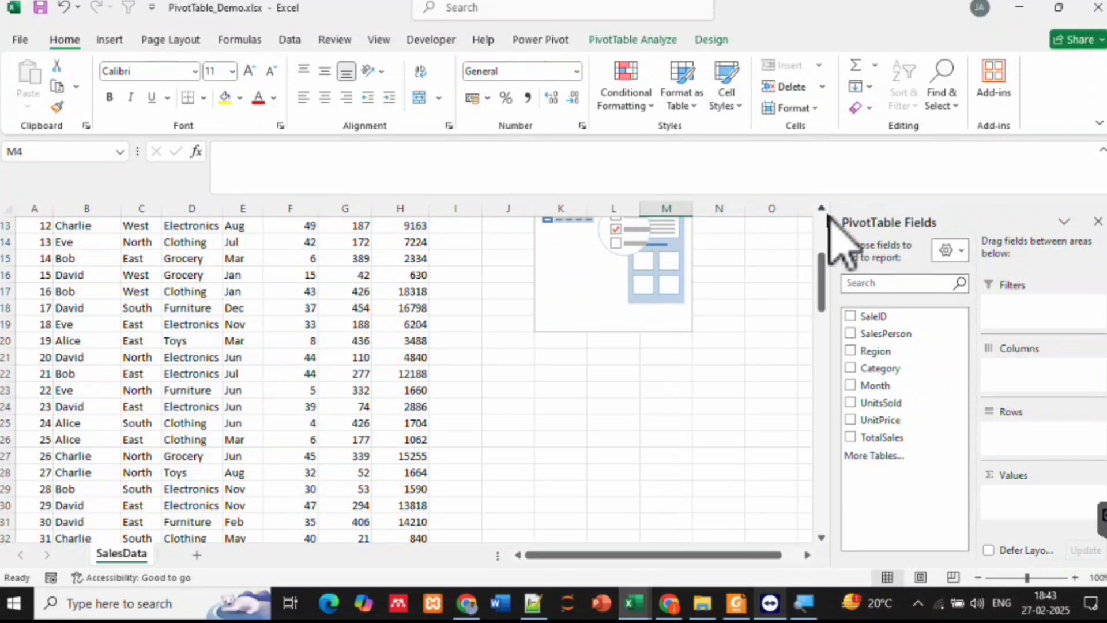
pyautogui.scroll(2, 828, 221)
pyautogui.scroll(2, 829, 221)
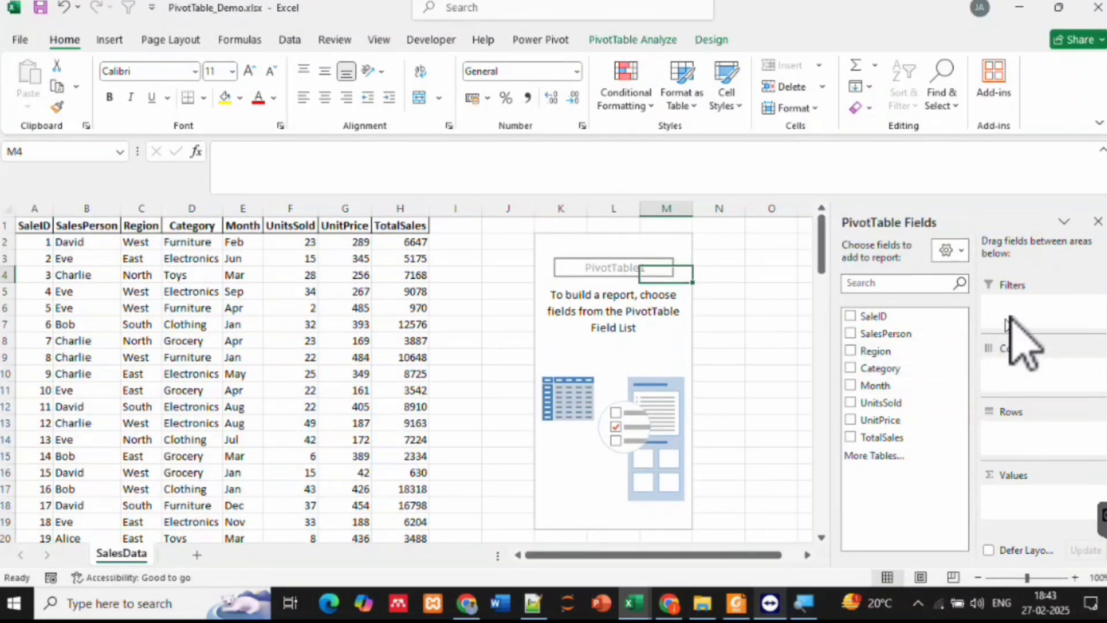
# Close the PivotTable field list, reselect the empty PivotTable and show the field list again
pyautogui.click(1098, 222)
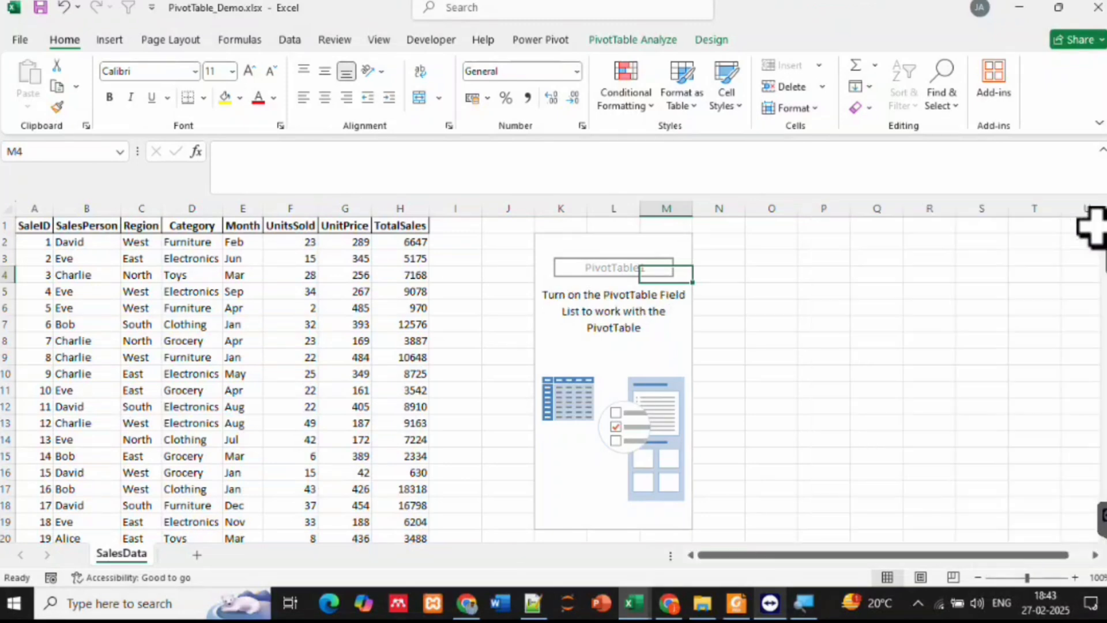
pyautogui.click(837, 326)
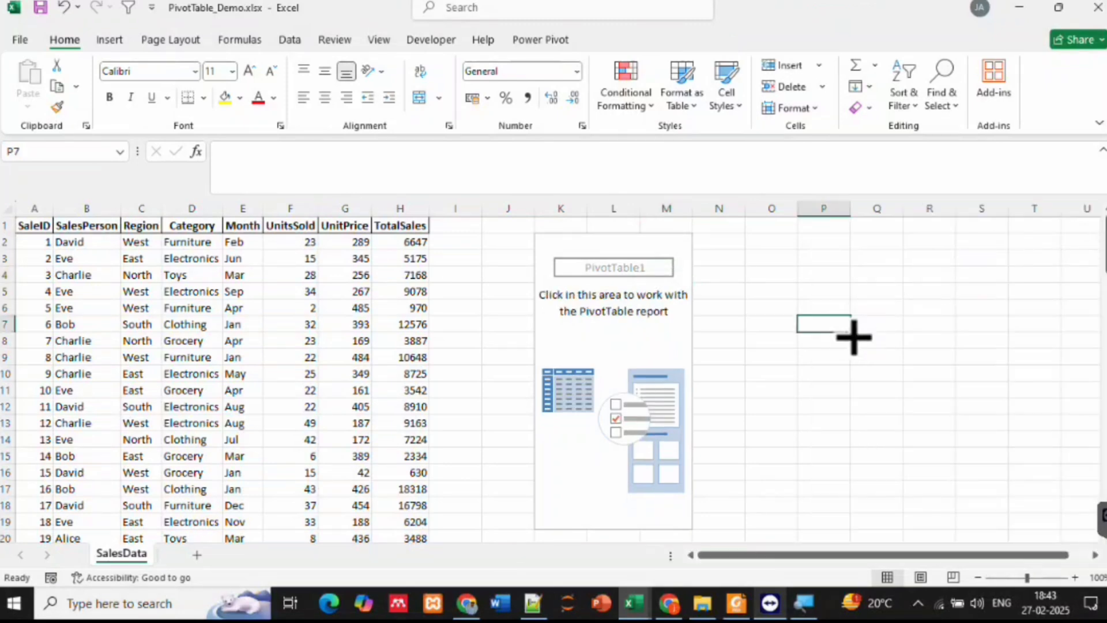
pyautogui.click(651, 319)
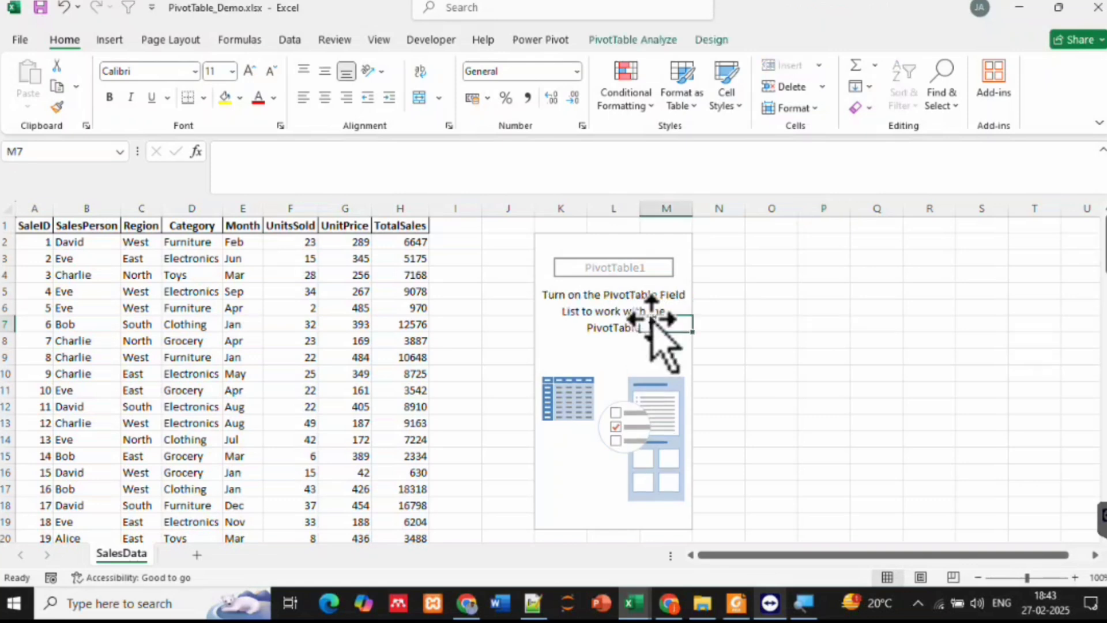
pyautogui.click(659, 41)
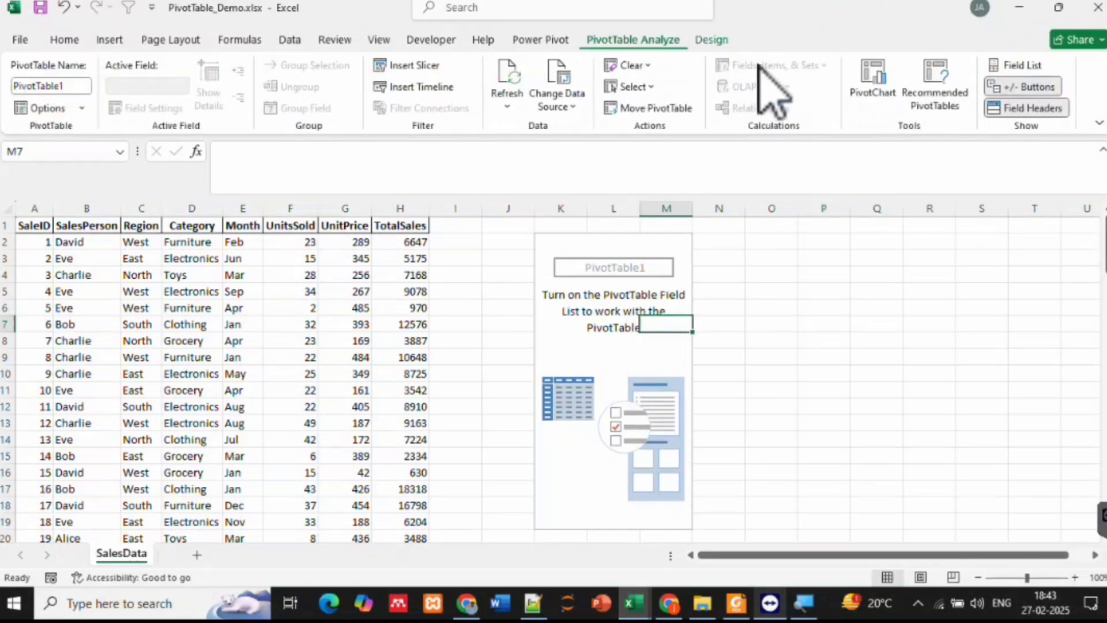
pyautogui.click(1023, 66)
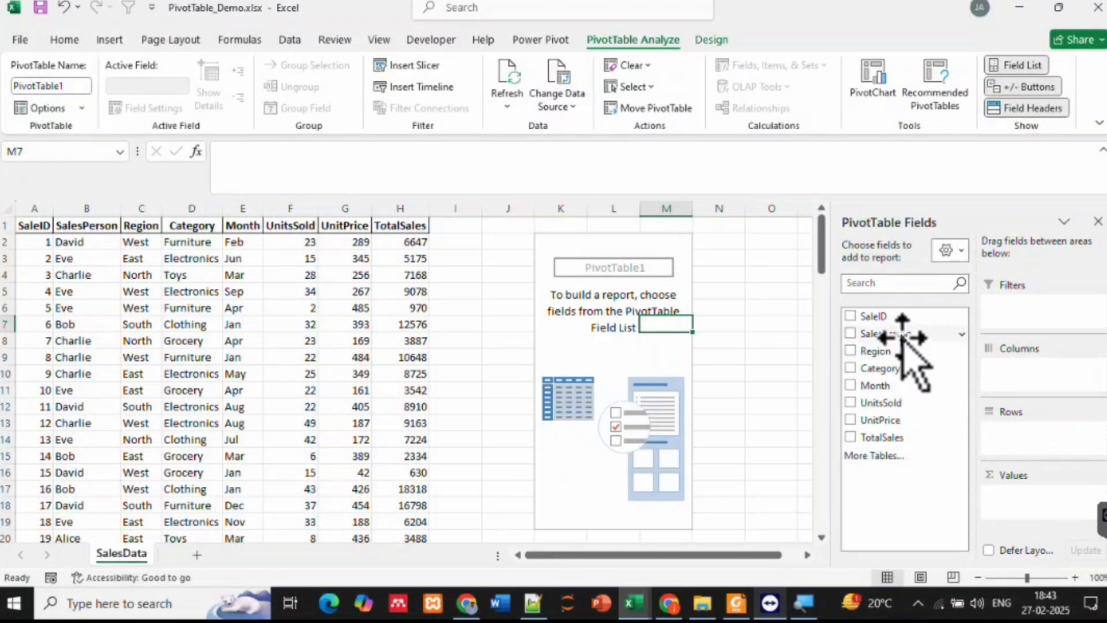
# Add SalesPerson to the PivotTable's rows and UnitsSold to its values
pyautogui.moveTo(904, 339); pyautogui.dragTo(1013, 434)
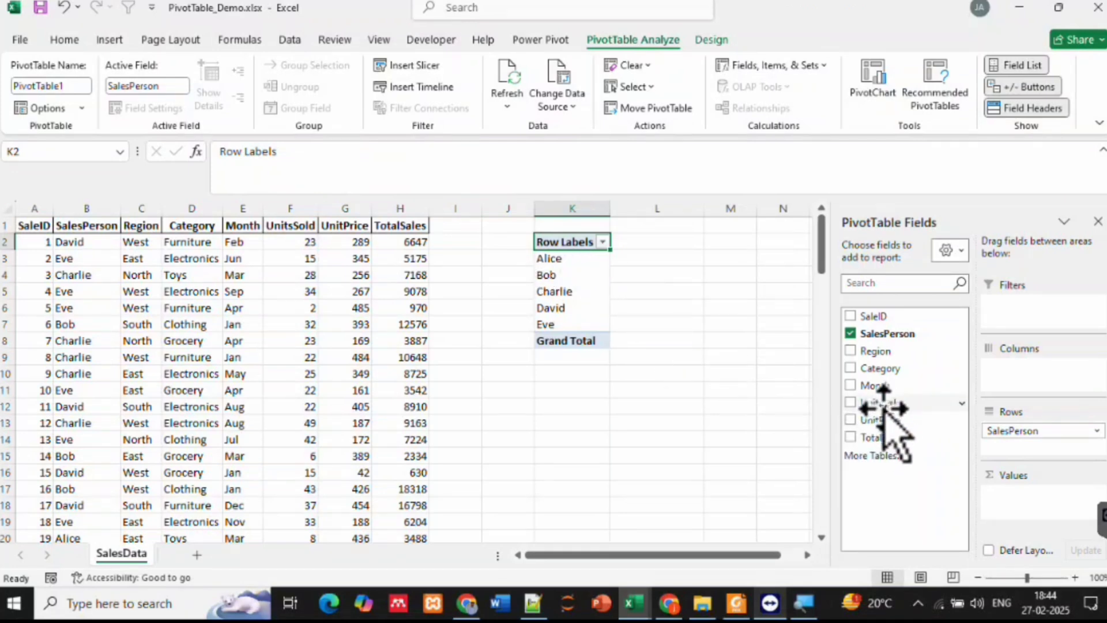
pyautogui.moveTo(888, 407); pyautogui.dragTo(1017, 499)
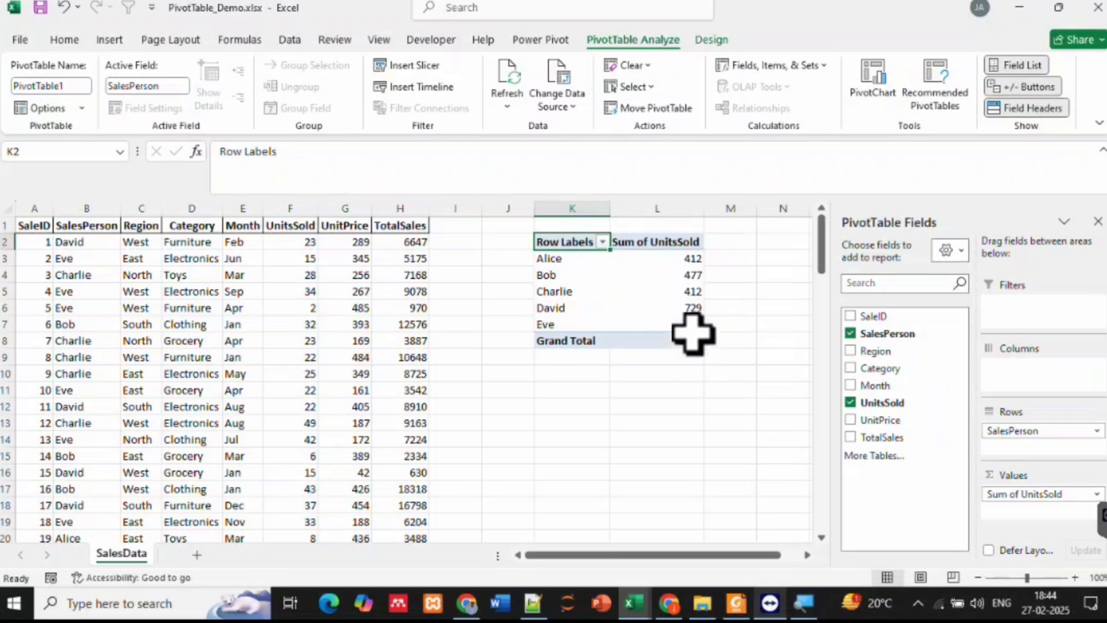
pyautogui.click(687, 275)
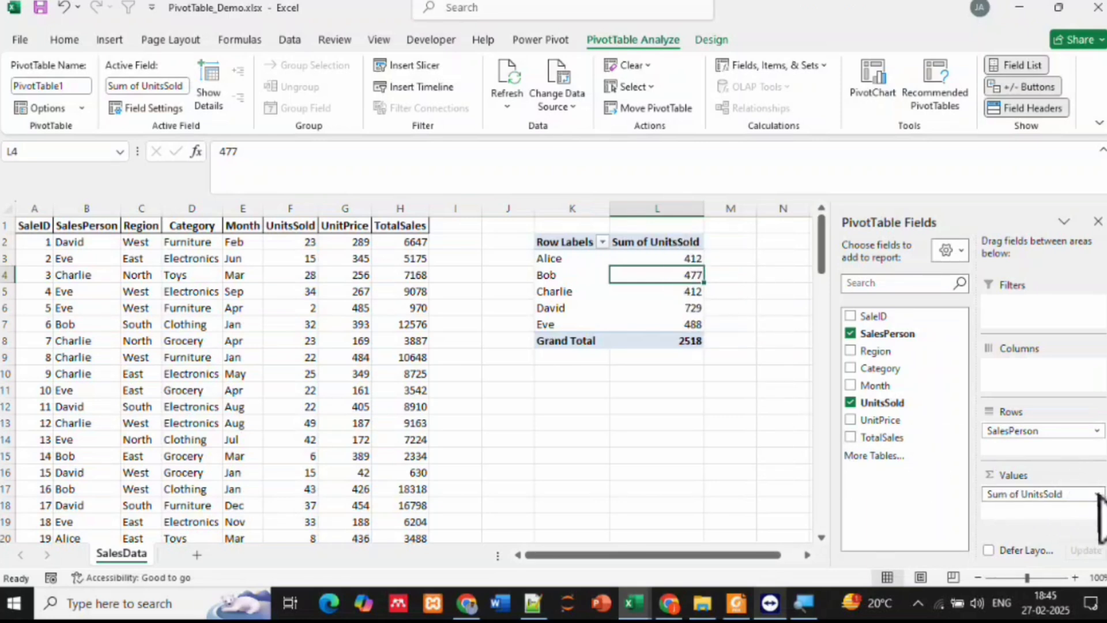
# Summarize the UnitsSold value field in the PivotTable by Count instead of Sum
pyautogui.click(1088, 494)
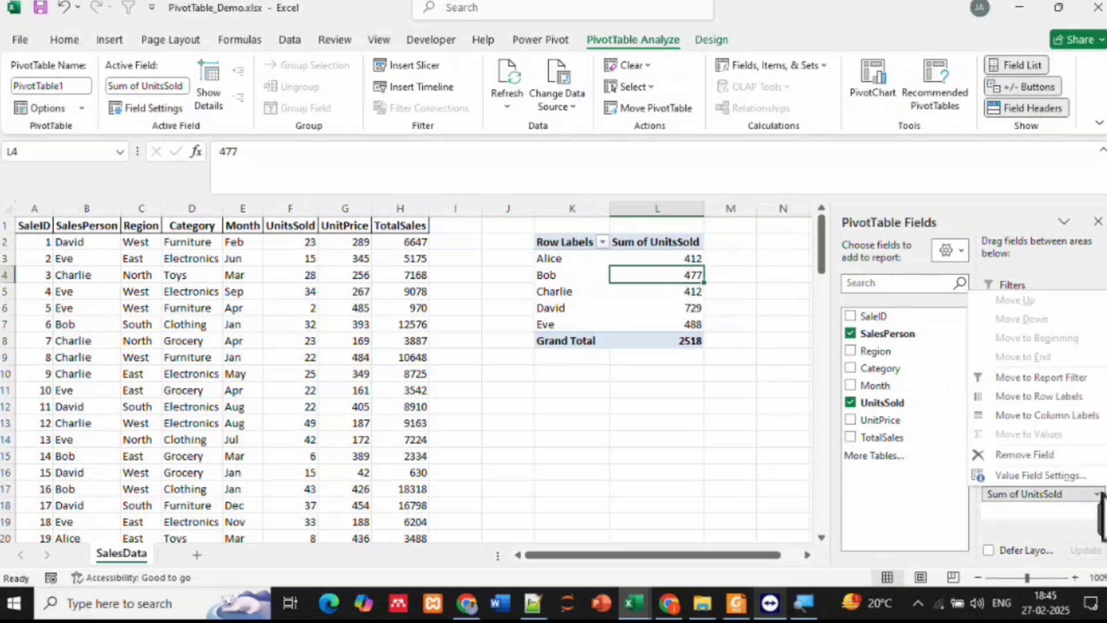
pyautogui.click(1053, 480)
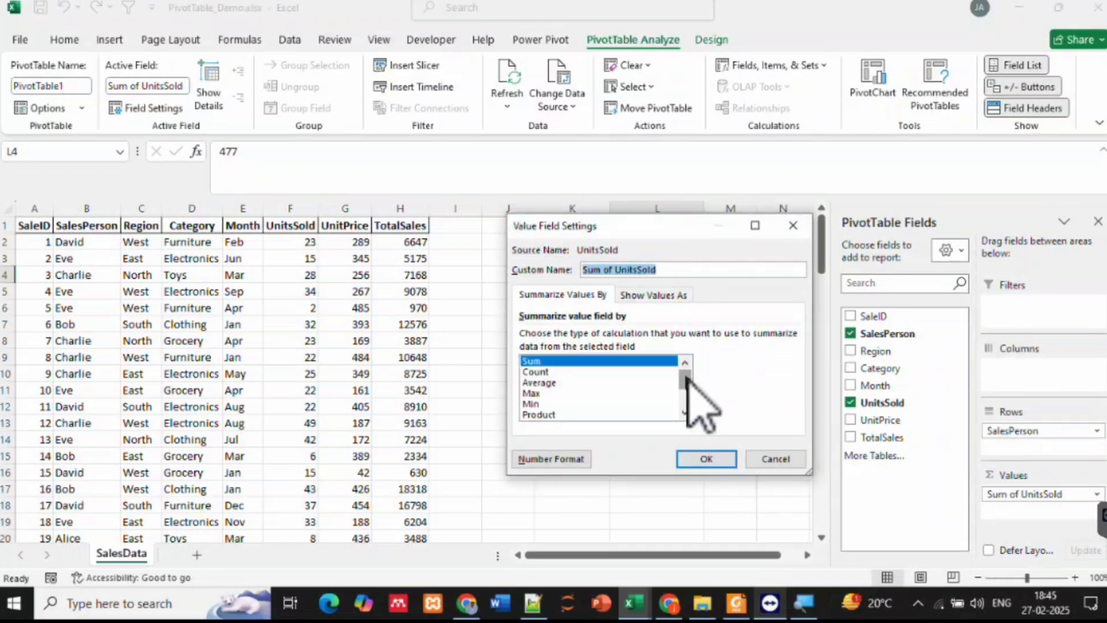
pyautogui.click(542, 372)
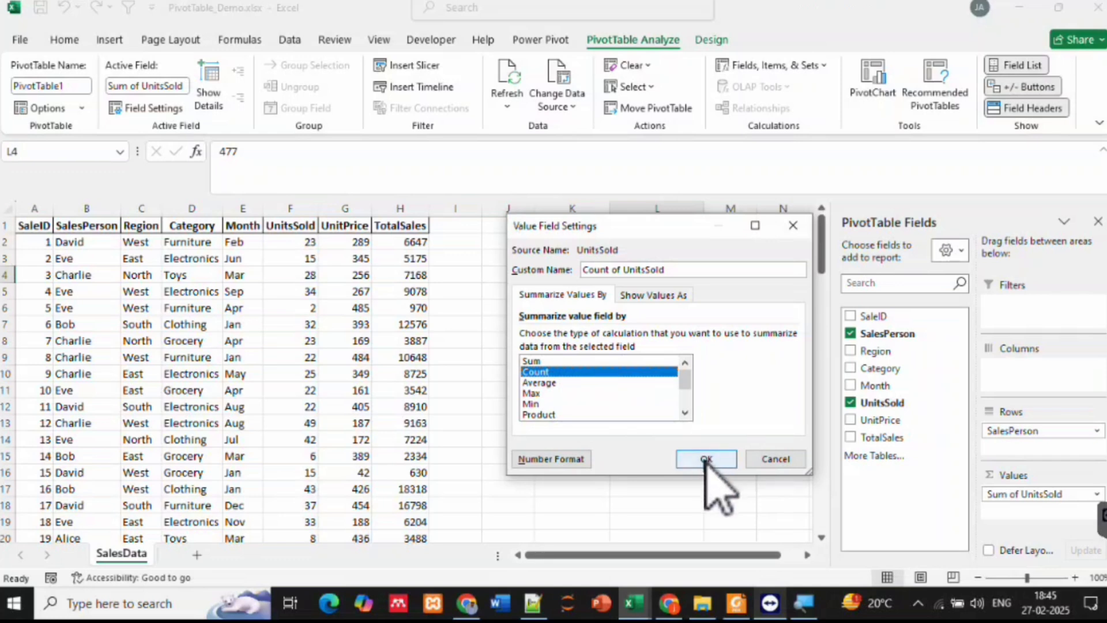
pyautogui.click(707, 459)
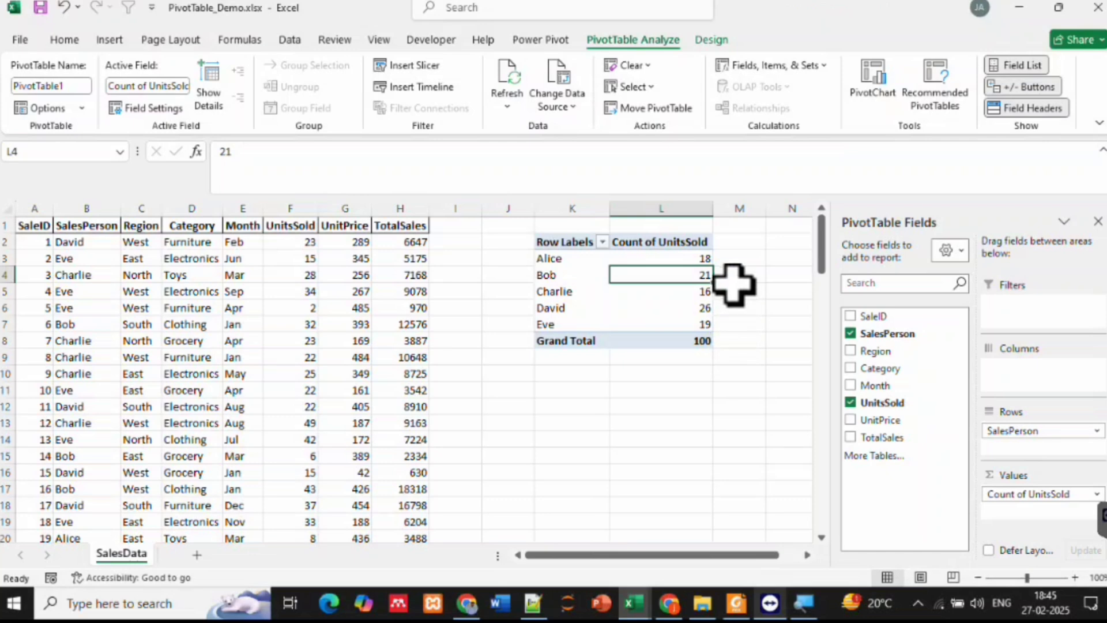
# Extract the source records behind the UnitsSold count in L5 to a new detail sheet and look through them
pyautogui.click(735, 282)
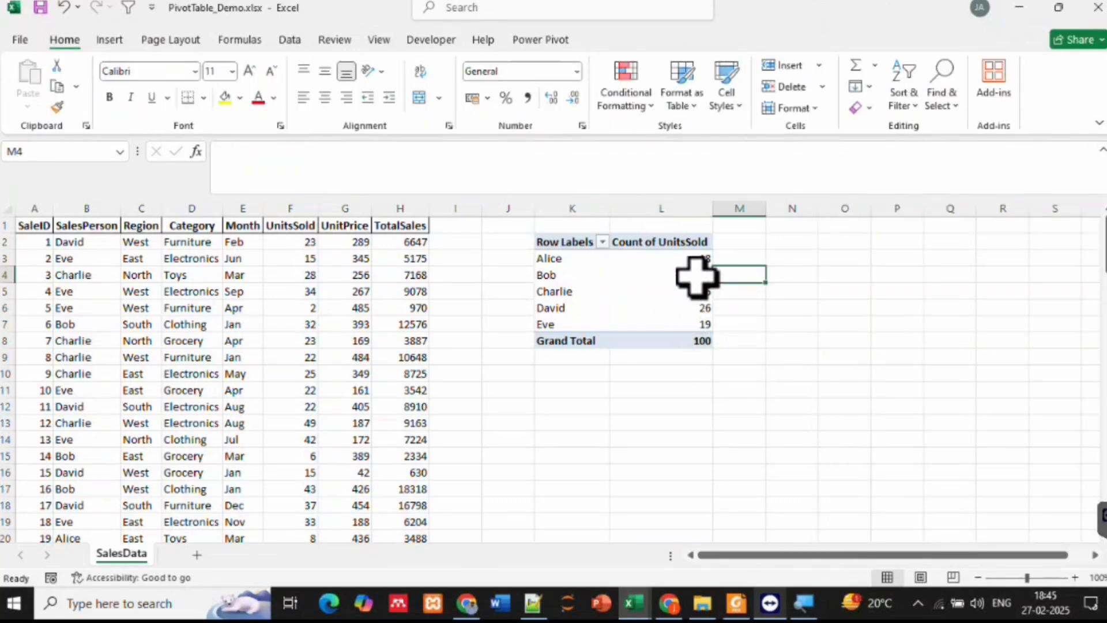
pyautogui.click(684, 261)
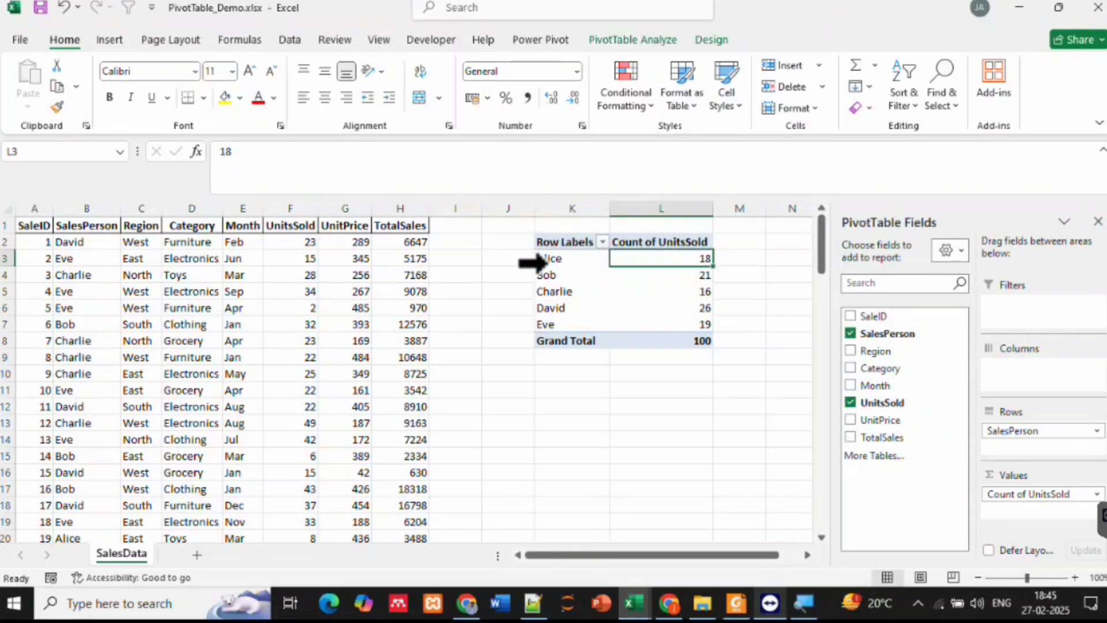
pyautogui.click(691, 276)
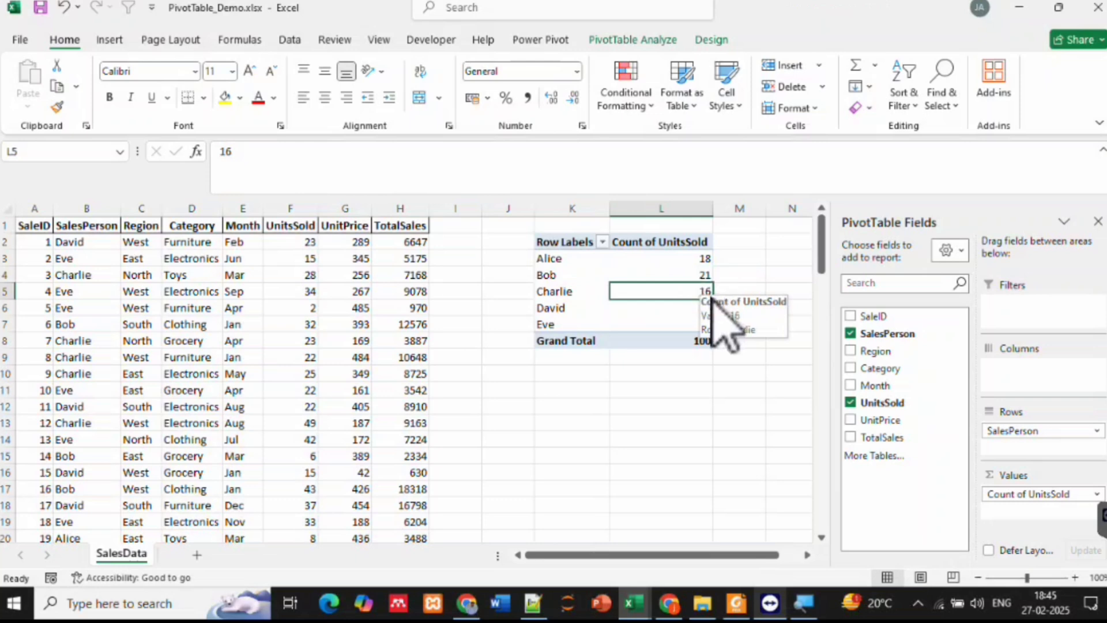
pyautogui.click(695, 293)
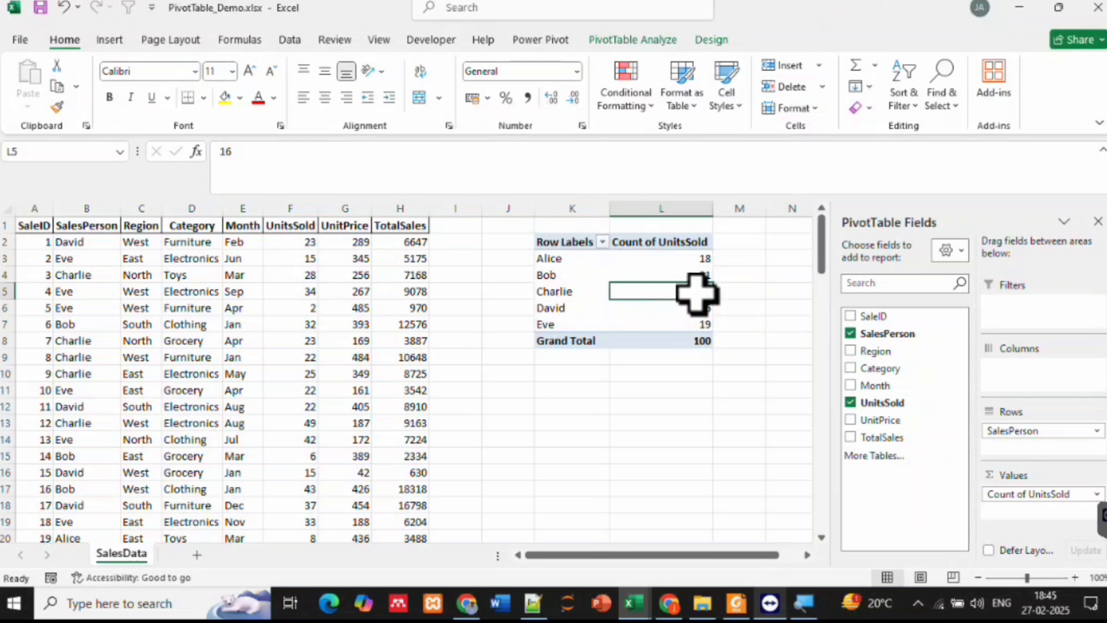
pyautogui.doubleClick(697, 293)
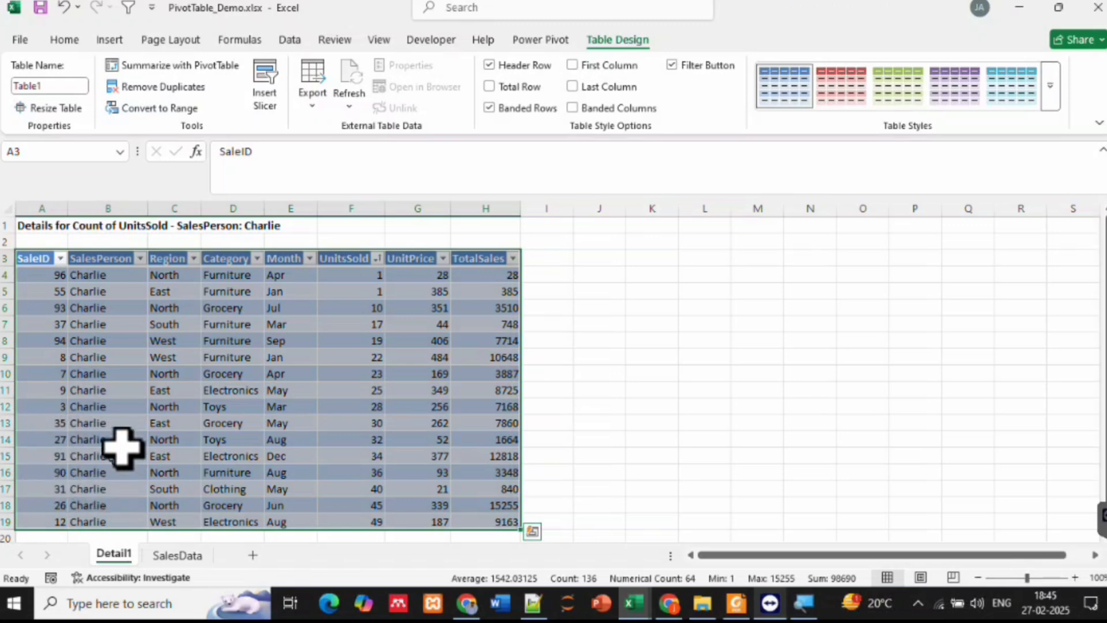
pyautogui.click(109, 292)
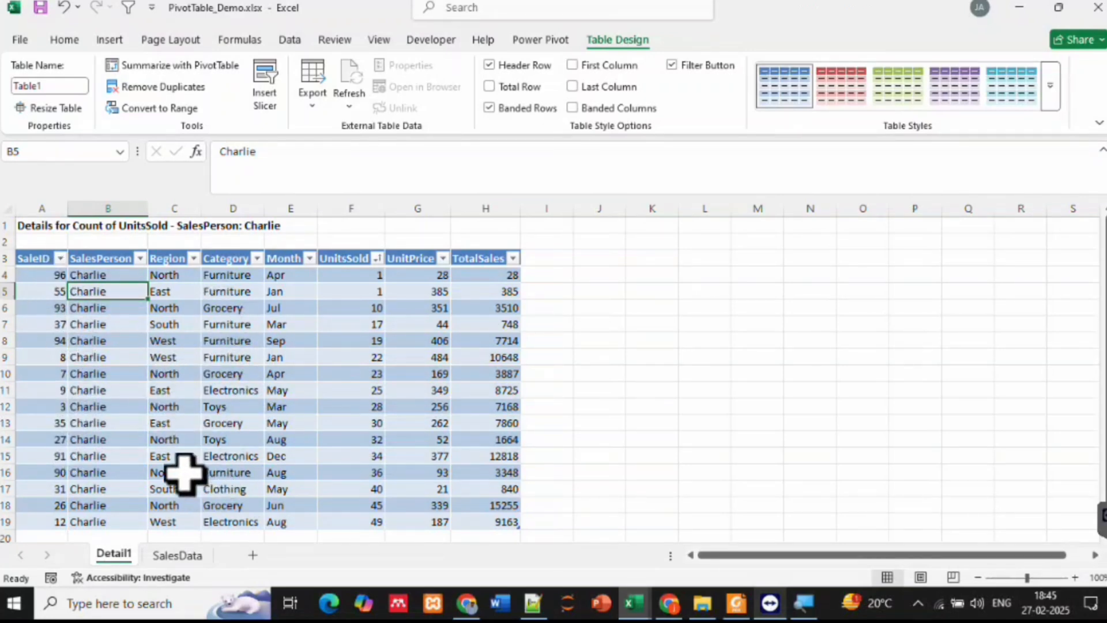
# Return to the SalesData sheet and add Category to the PivotTable's columns
pyautogui.click(178, 555)
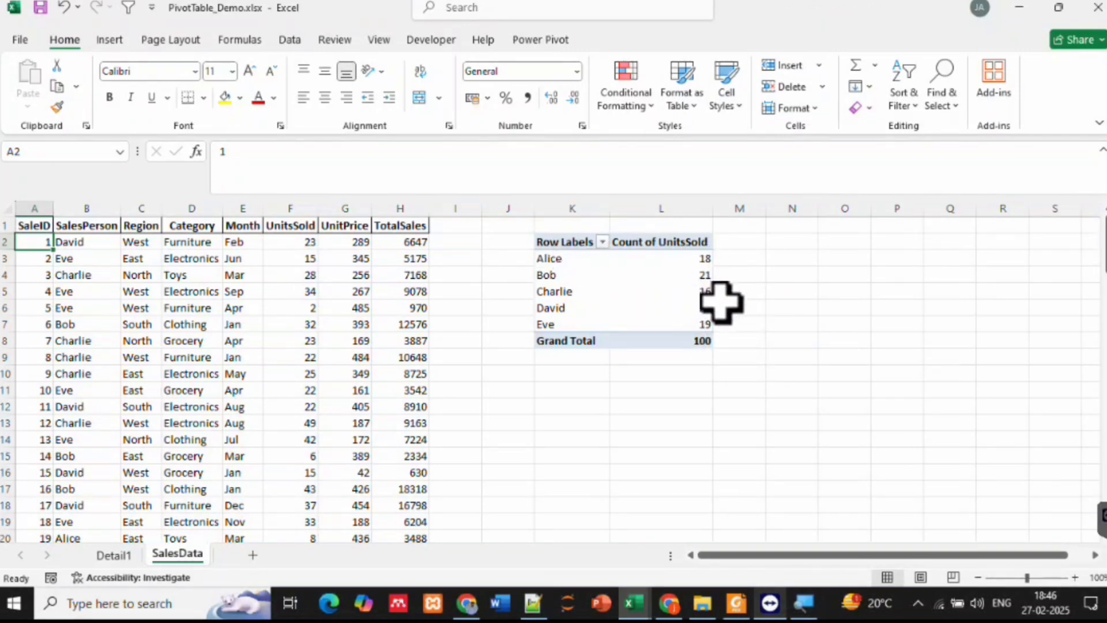
pyautogui.click(704, 309)
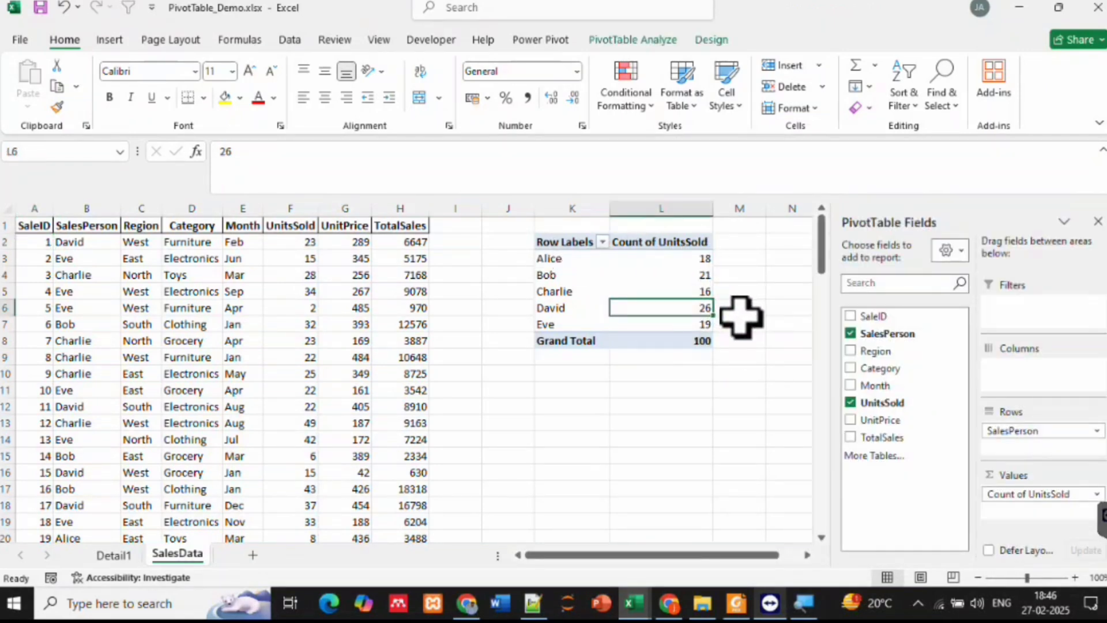
pyautogui.click(705, 274)
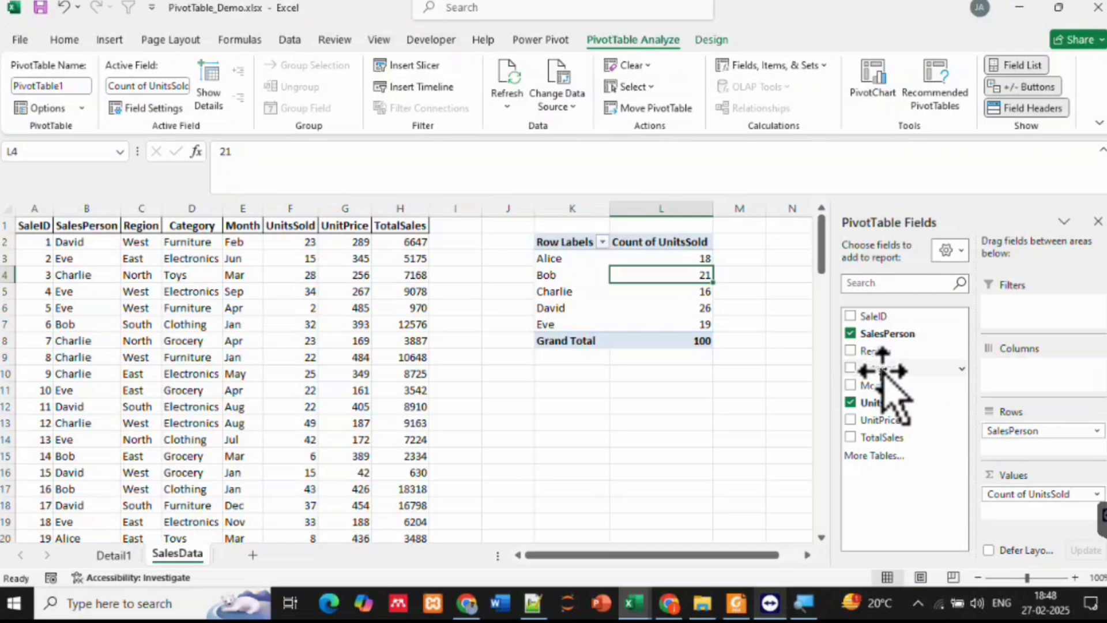
pyautogui.moveTo(883, 369); pyautogui.dragTo(1047, 380)
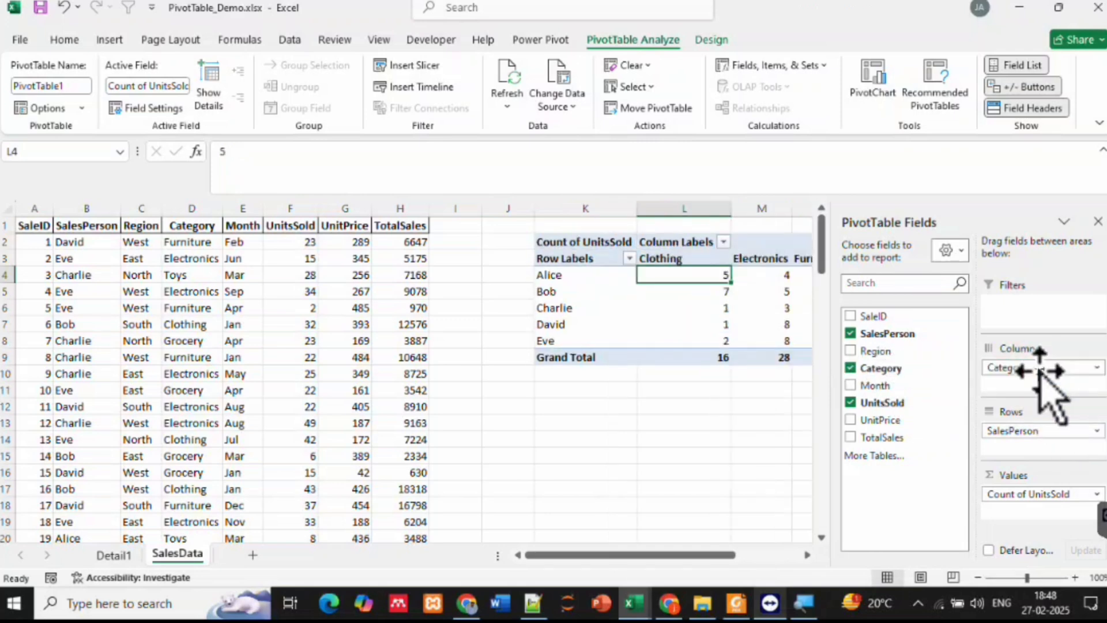
pyautogui.moveTo(699, 556); pyautogui.dragTo(774, 559)
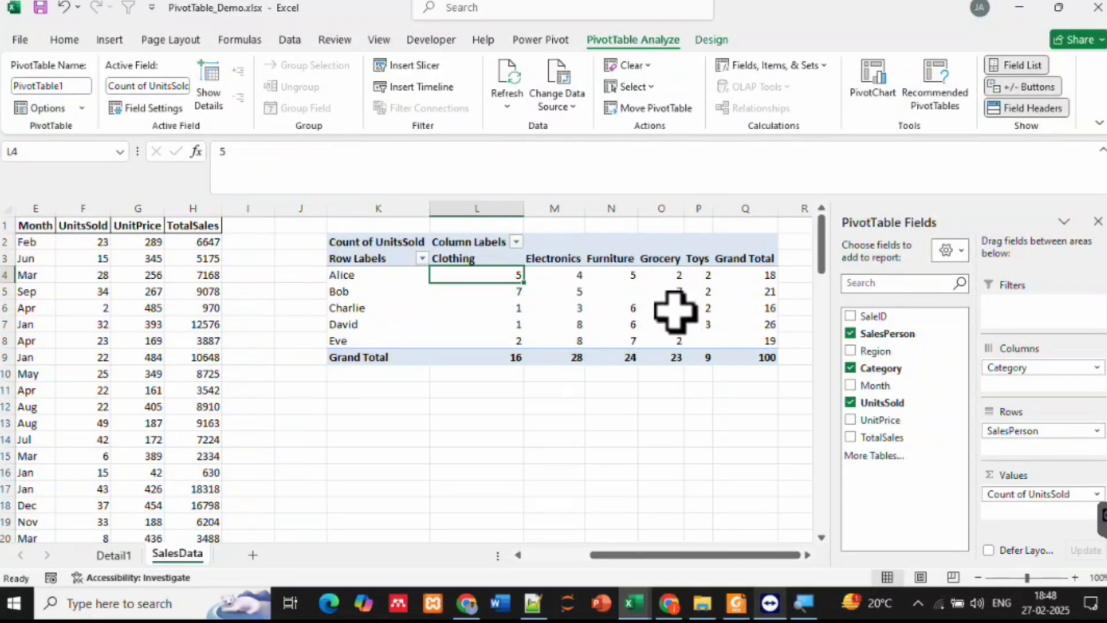
pyautogui.moveTo(684, 320)
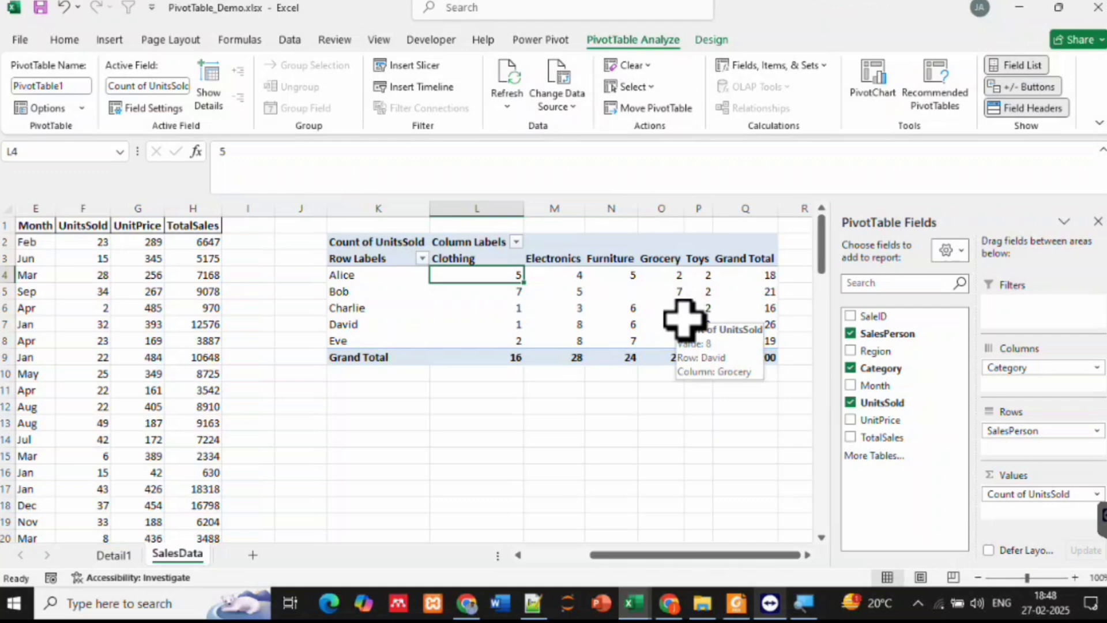
pyautogui.moveTo(609, 323)
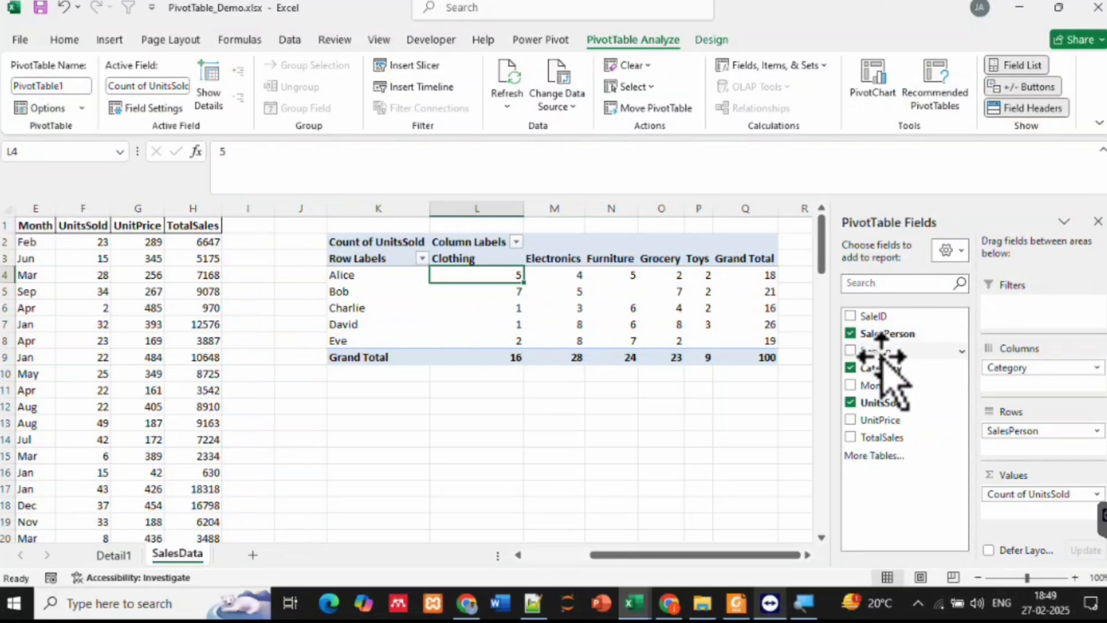
# Add Region as the PivotTable's report filter and filter it to East
pyautogui.moveTo(881, 358); pyautogui.dragTo(1027, 323)
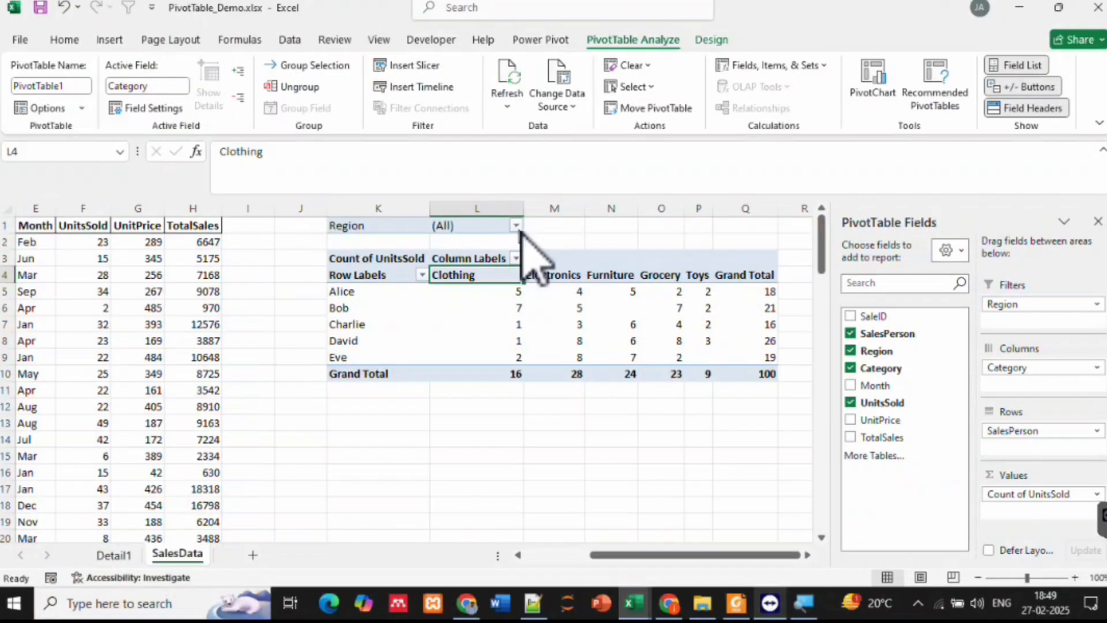
pyautogui.click(516, 226)
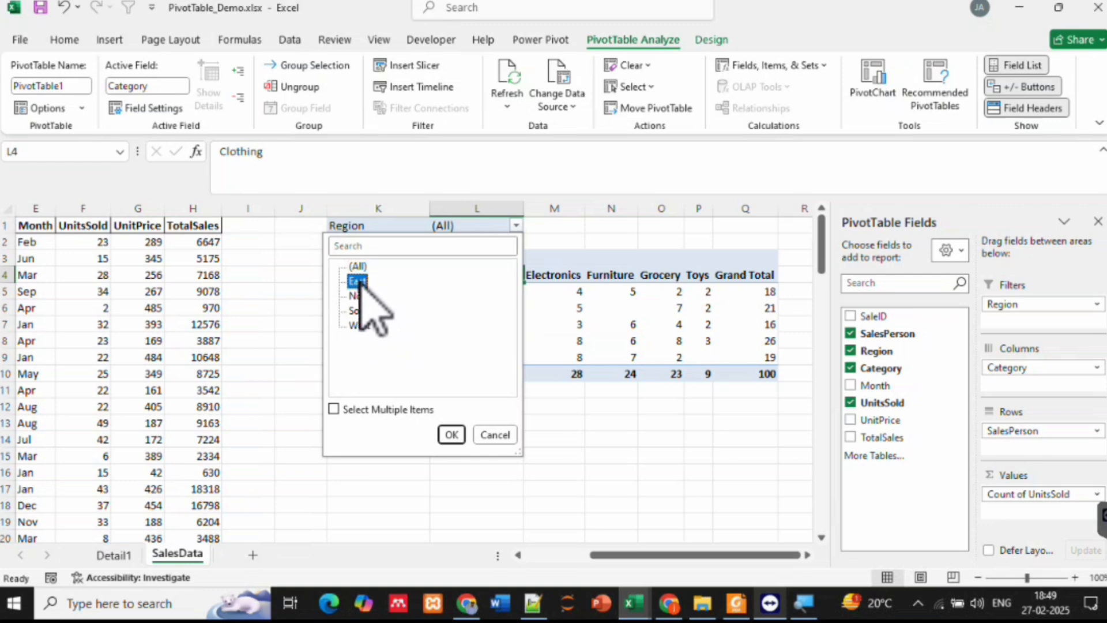
pyautogui.click(450, 434)
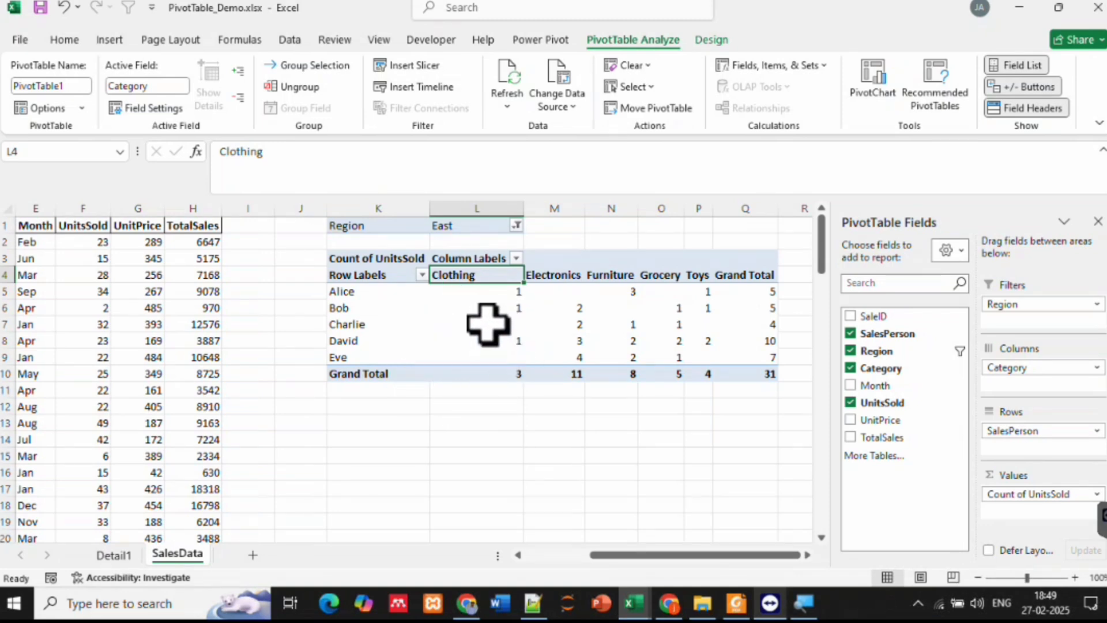
# Set the PivotTable's Region filter to South and check the available region choices
pyautogui.click(516, 226)
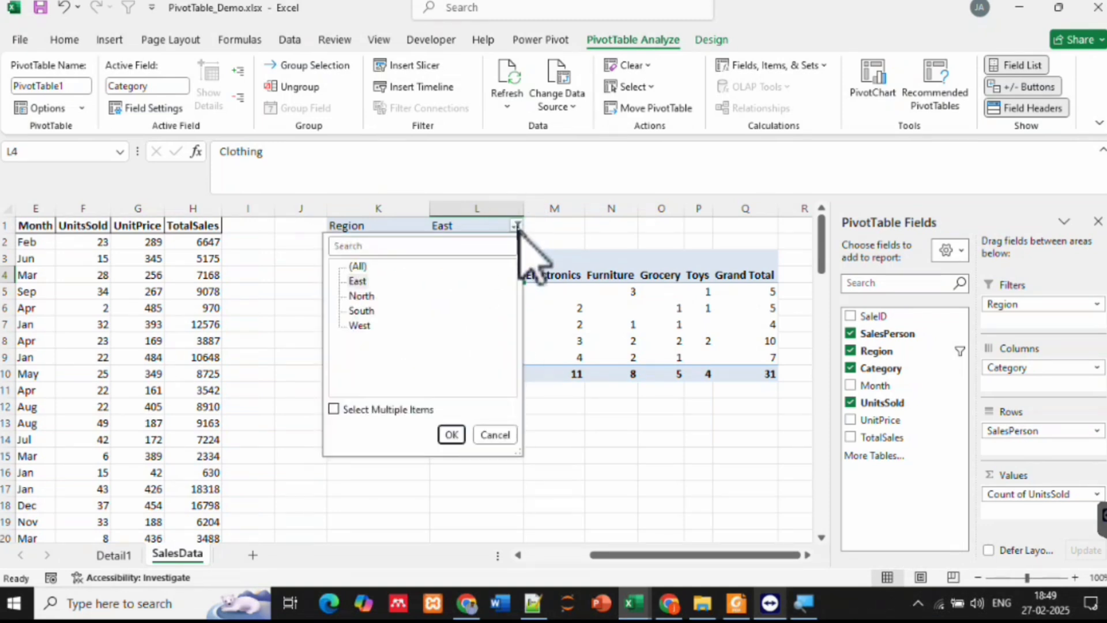
pyautogui.click(364, 312)
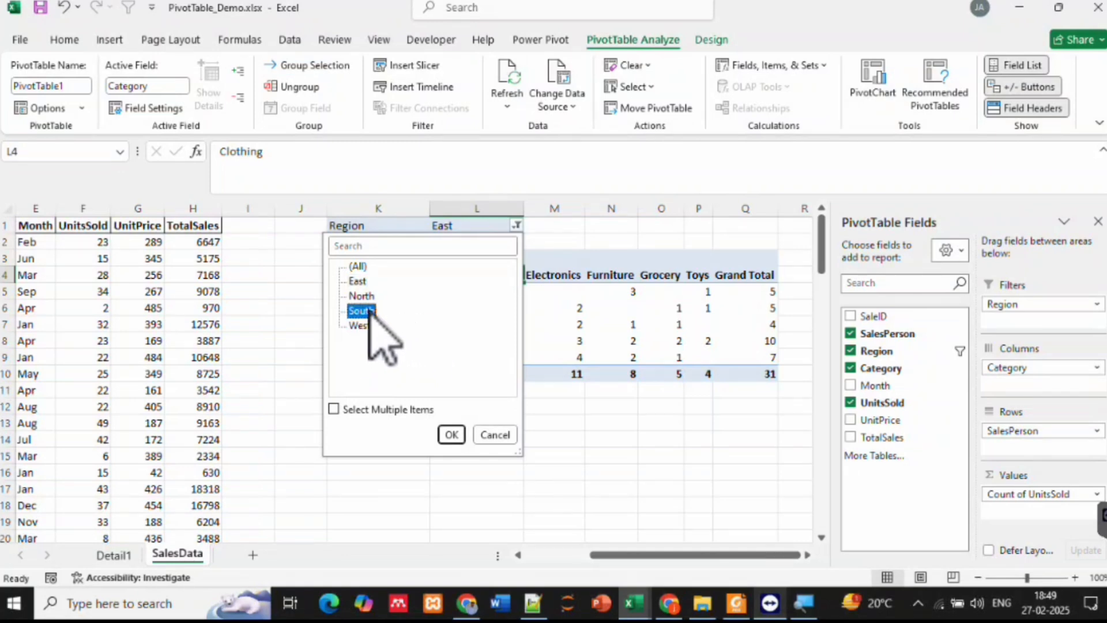
pyautogui.click(452, 435)
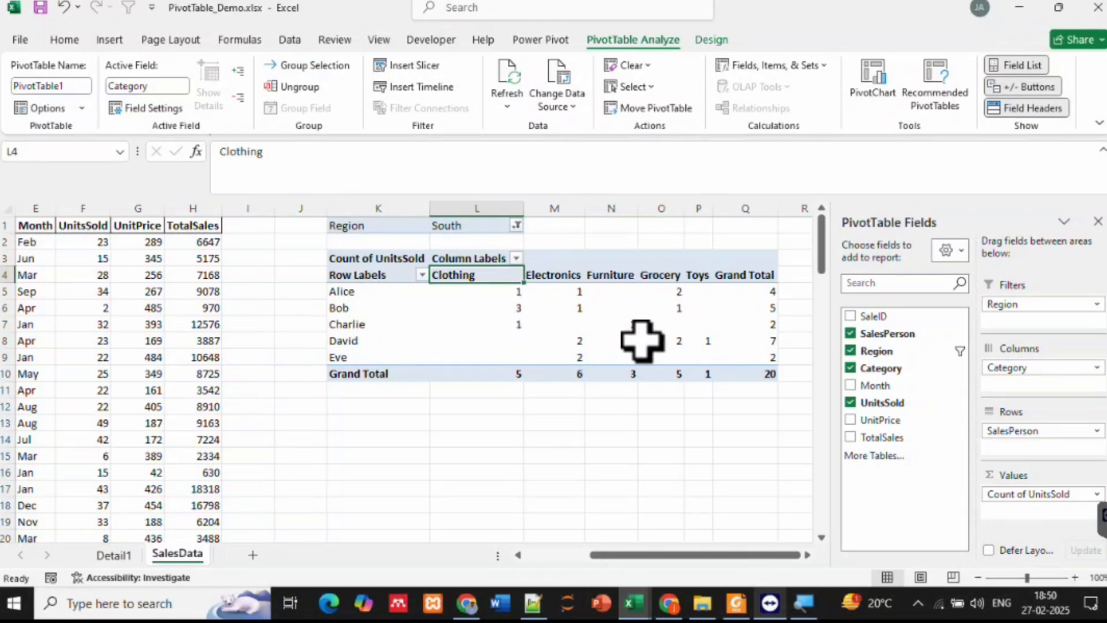
pyautogui.moveTo(666, 323)
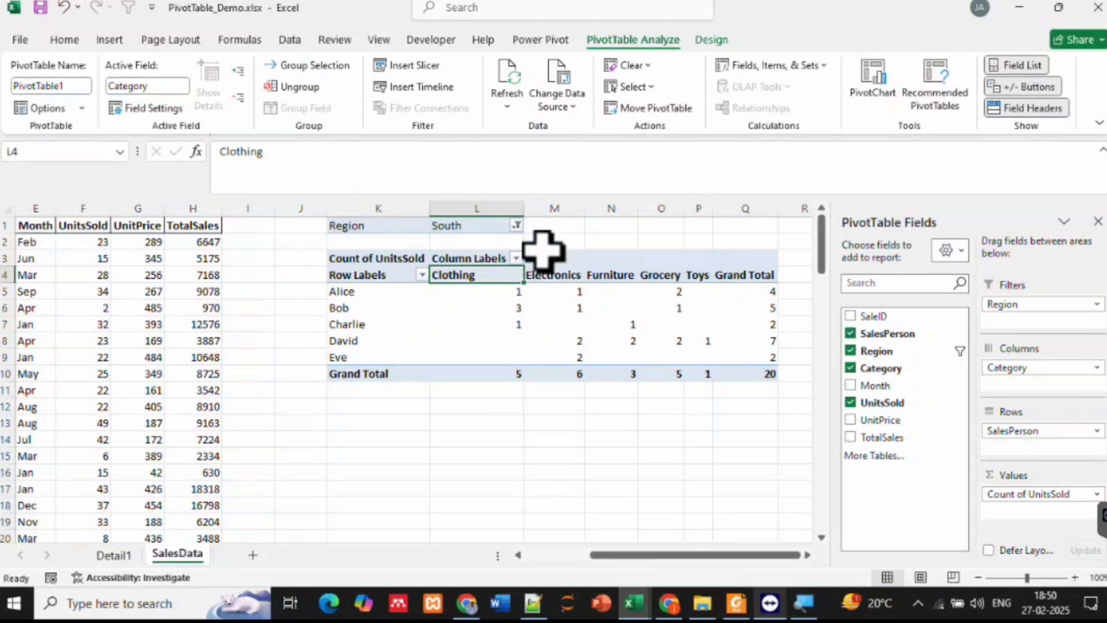
pyautogui.click(517, 226)
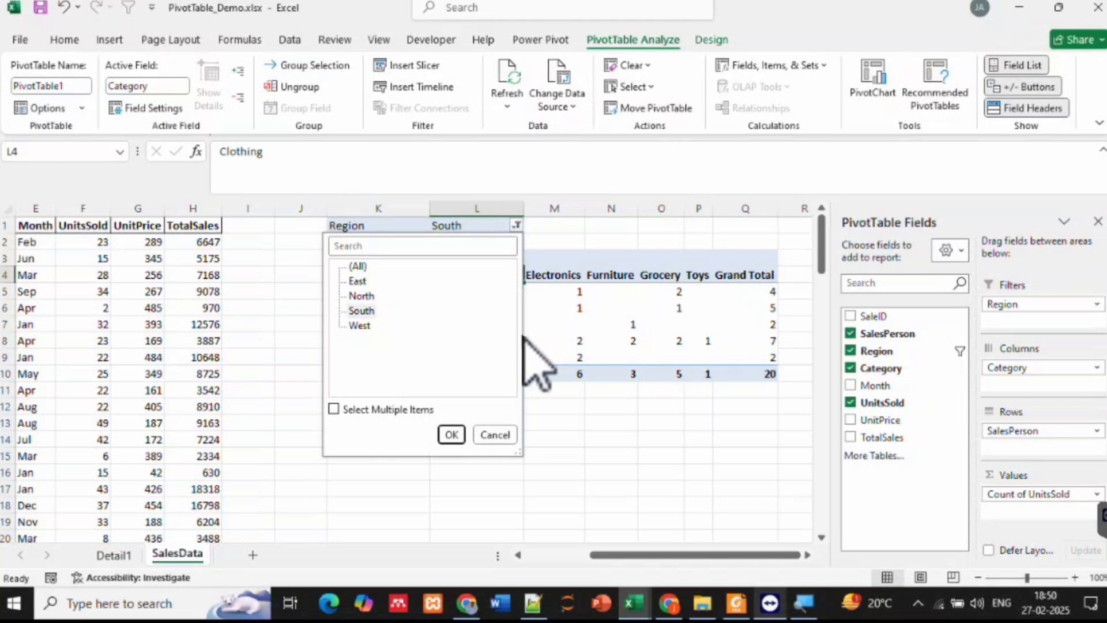
pyautogui.click(452, 435)
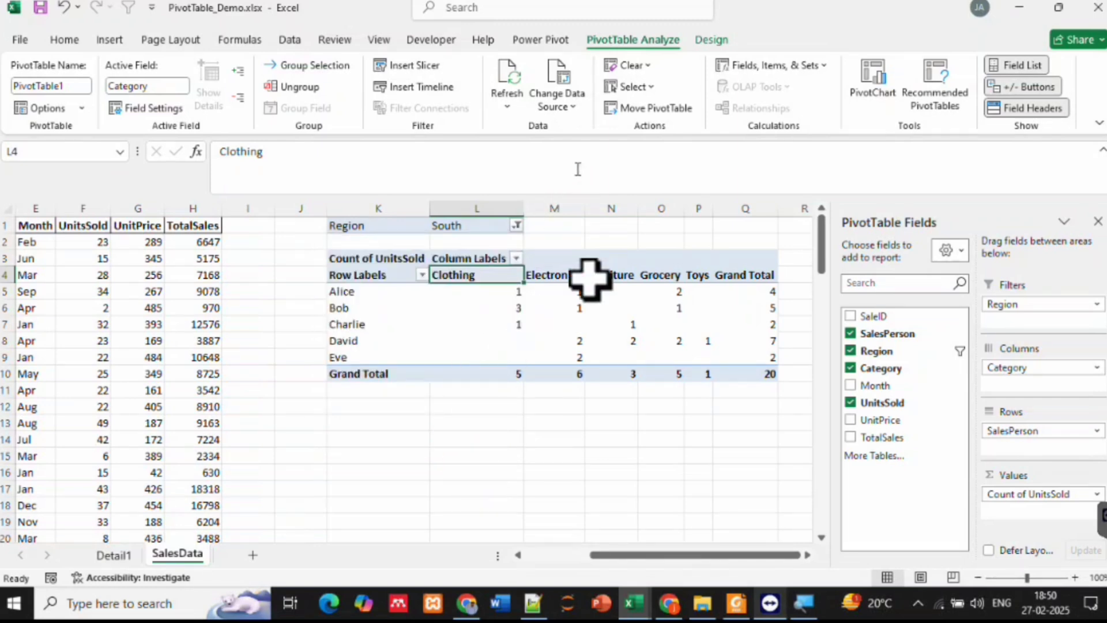
# Insert a slicer for Region and move it directly below the PivotTable
pyautogui.click(546, 310)
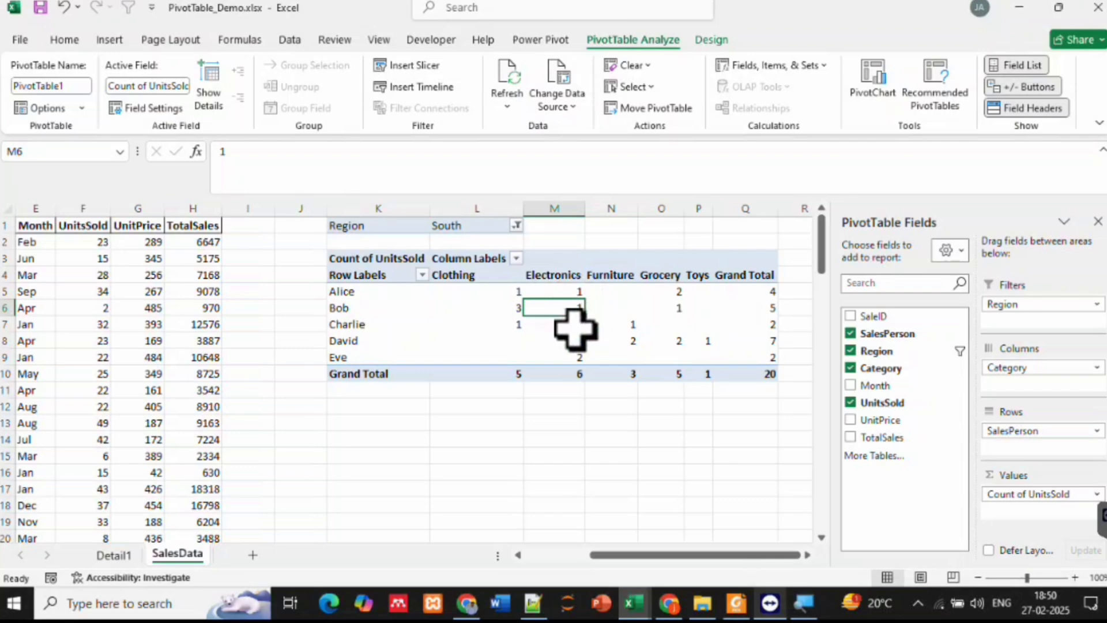
pyautogui.moveTo(571, 323)
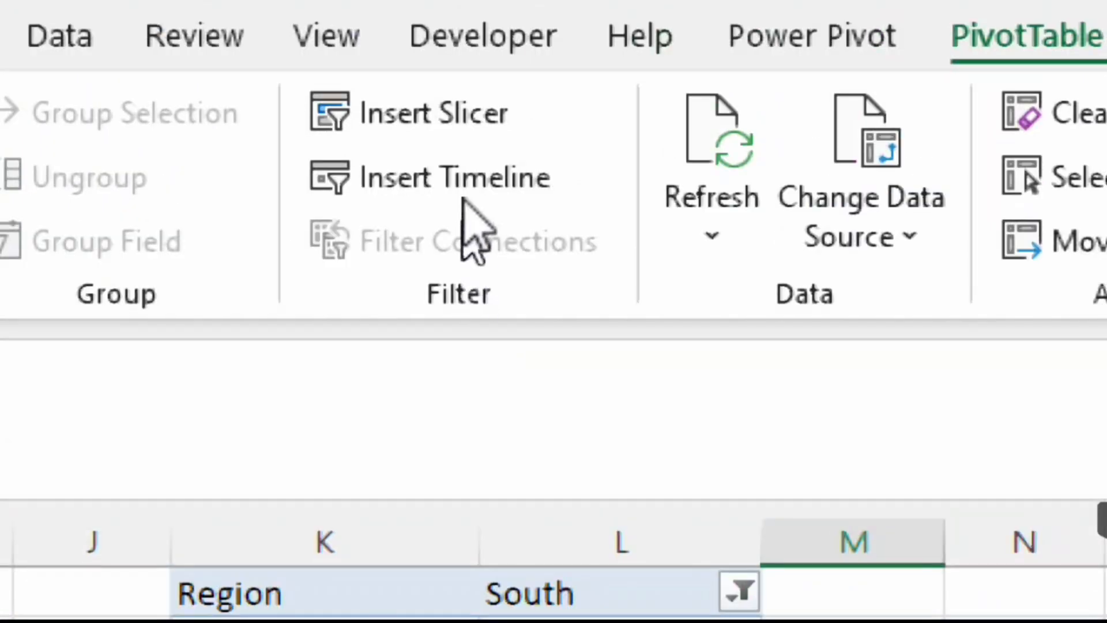
pyautogui.click(404, 129)
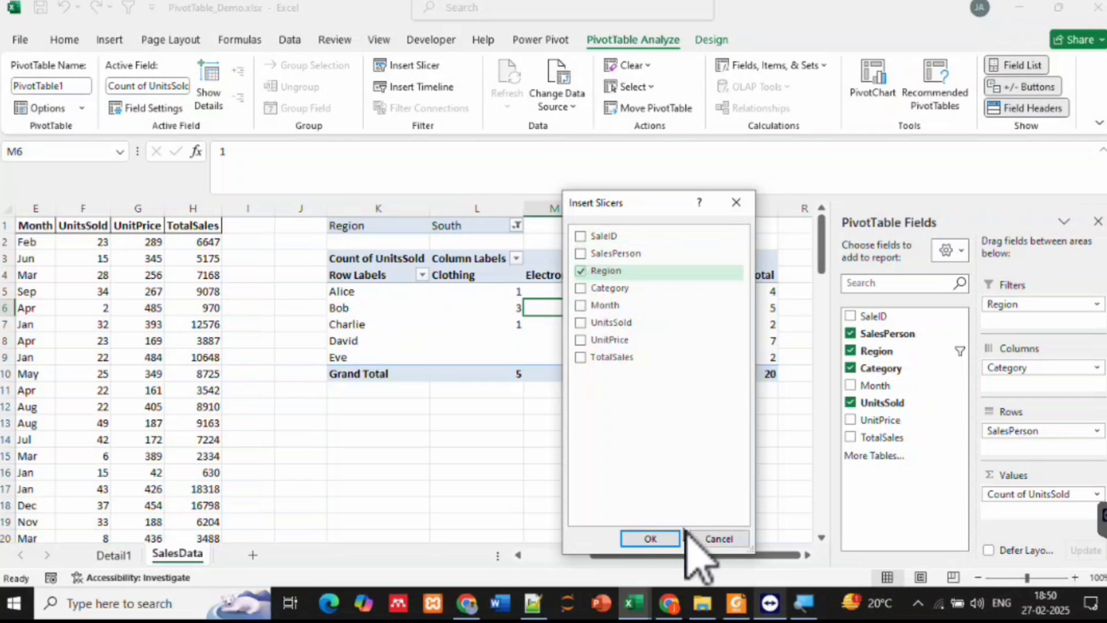
pyautogui.click(656, 537)
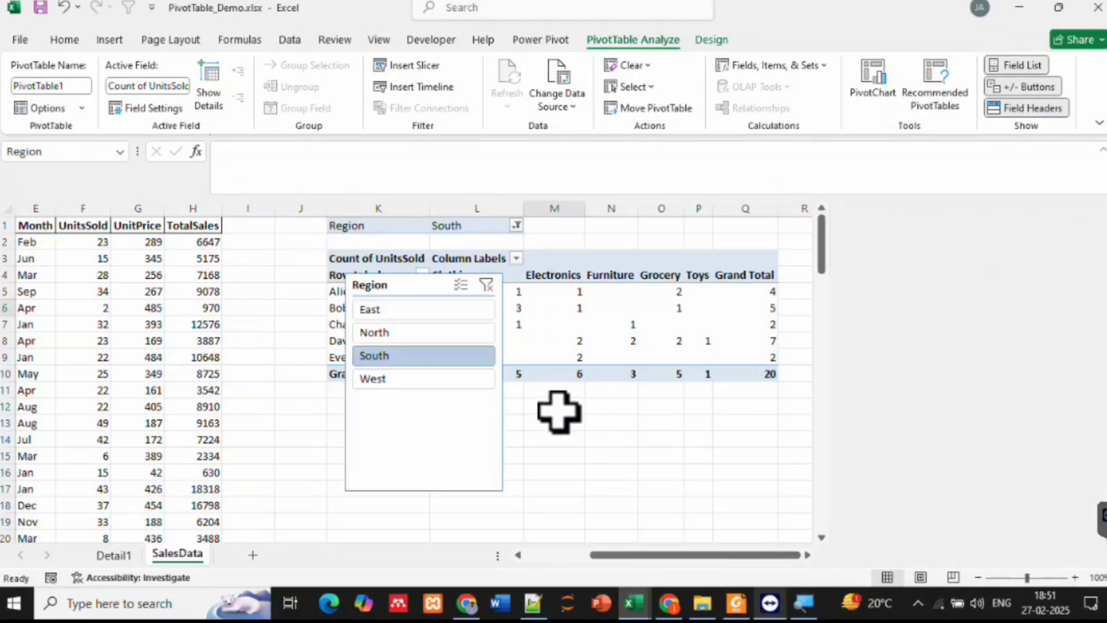
pyautogui.moveTo(416, 290); pyautogui.dragTo(401, 404)
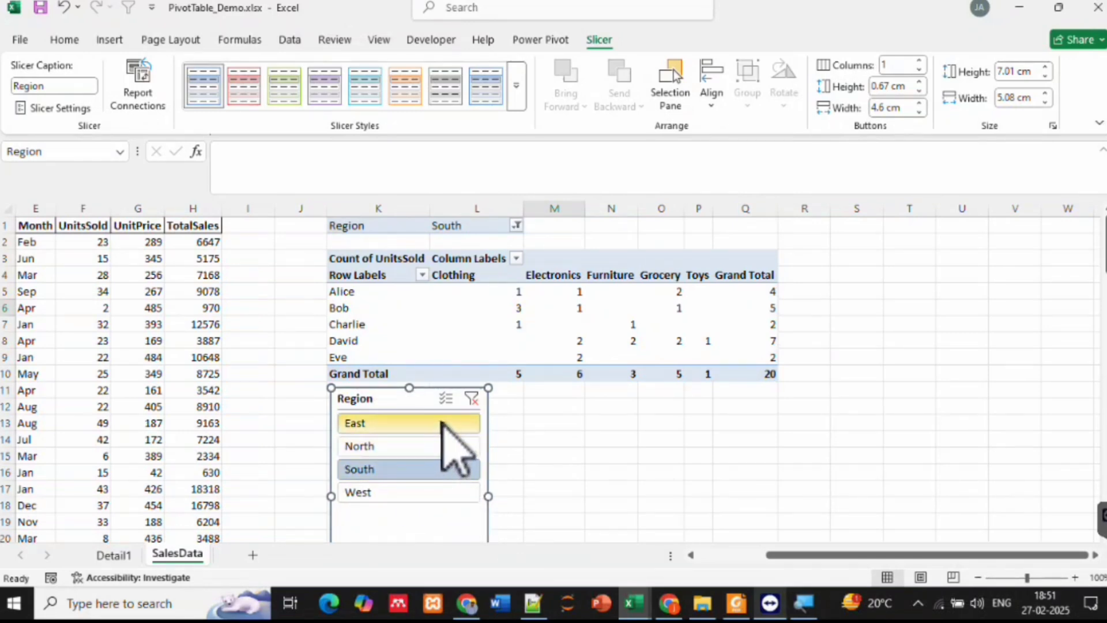
# Filter the PivotTable with the Region slicer by East, by North and finally by South
pyautogui.click(442, 424)
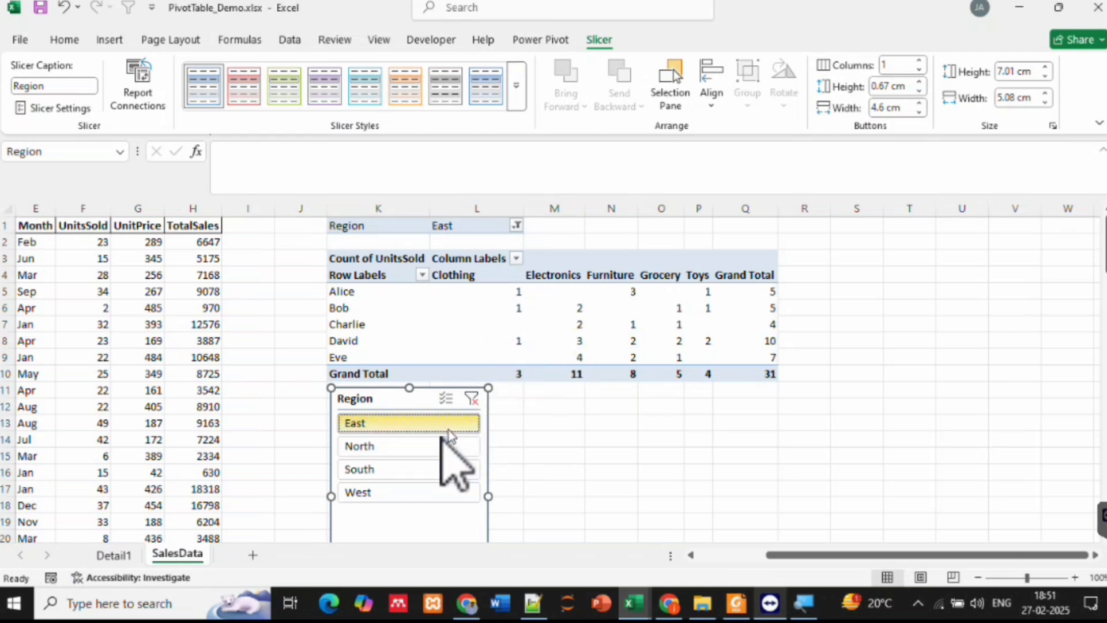
pyautogui.click(413, 448)
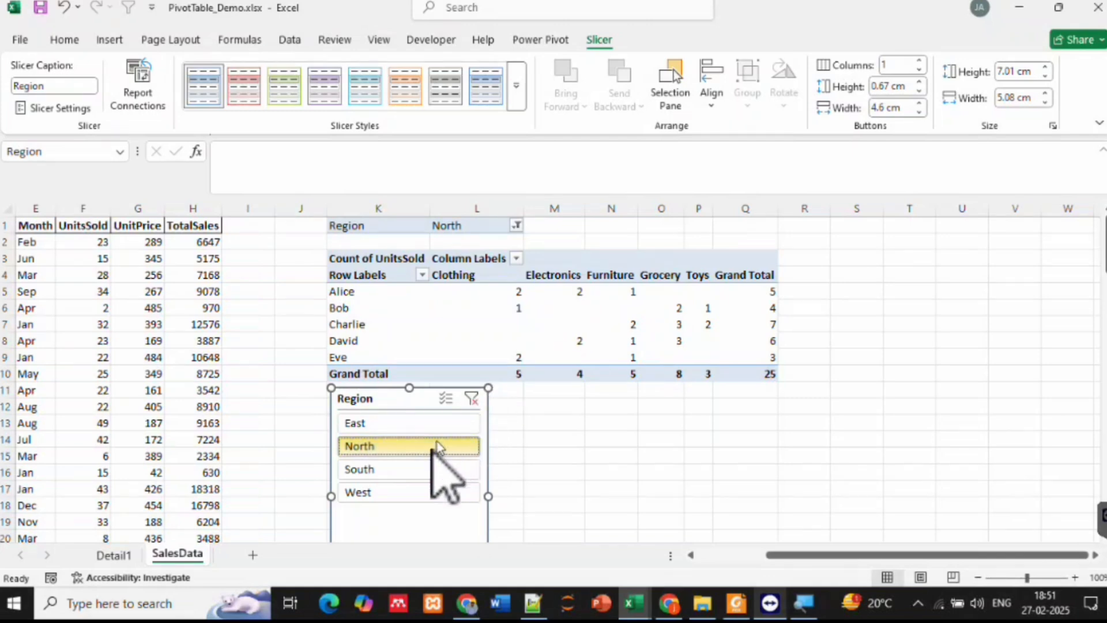
pyautogui.click(421, 469)
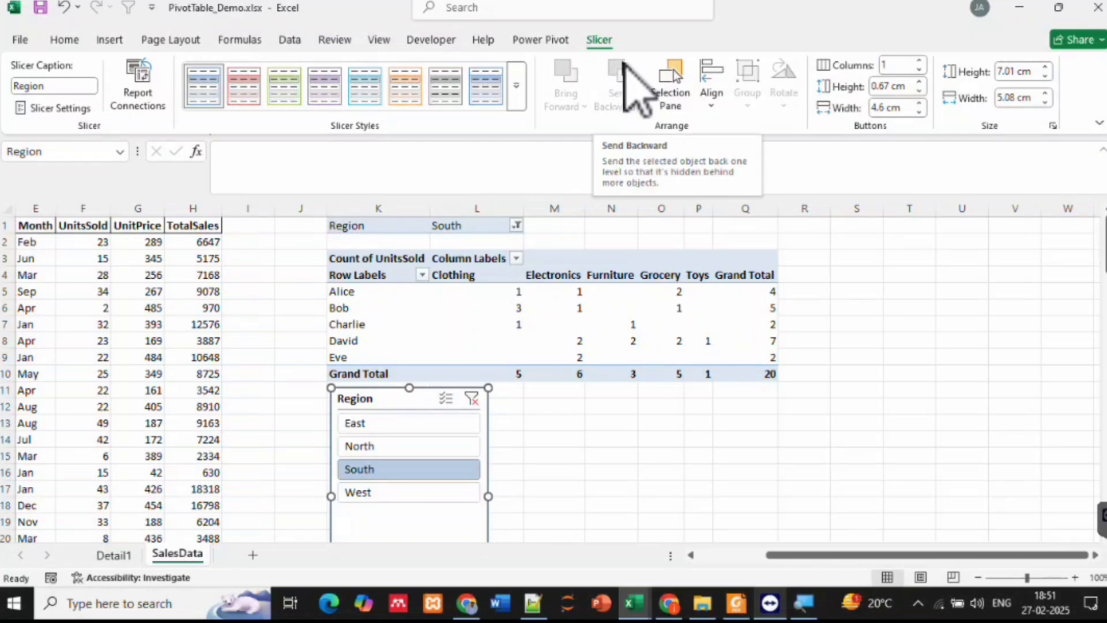
# Apply the green style from the Dark slicer styles to the Region slicer
pyautogui.click(517, 86)
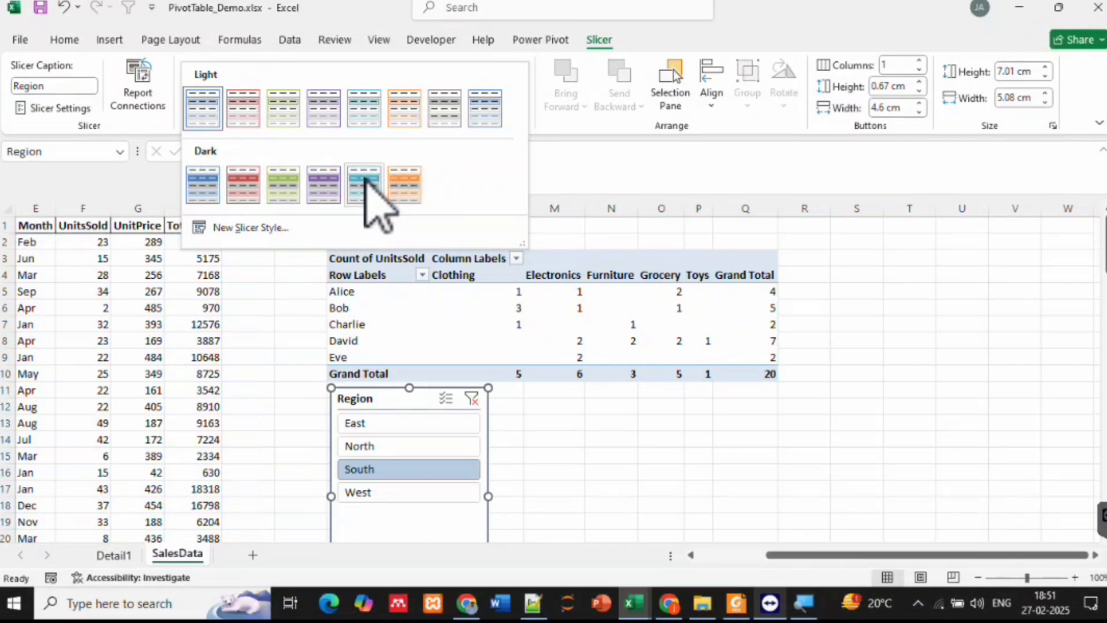
pyautogui.click(290, 184)
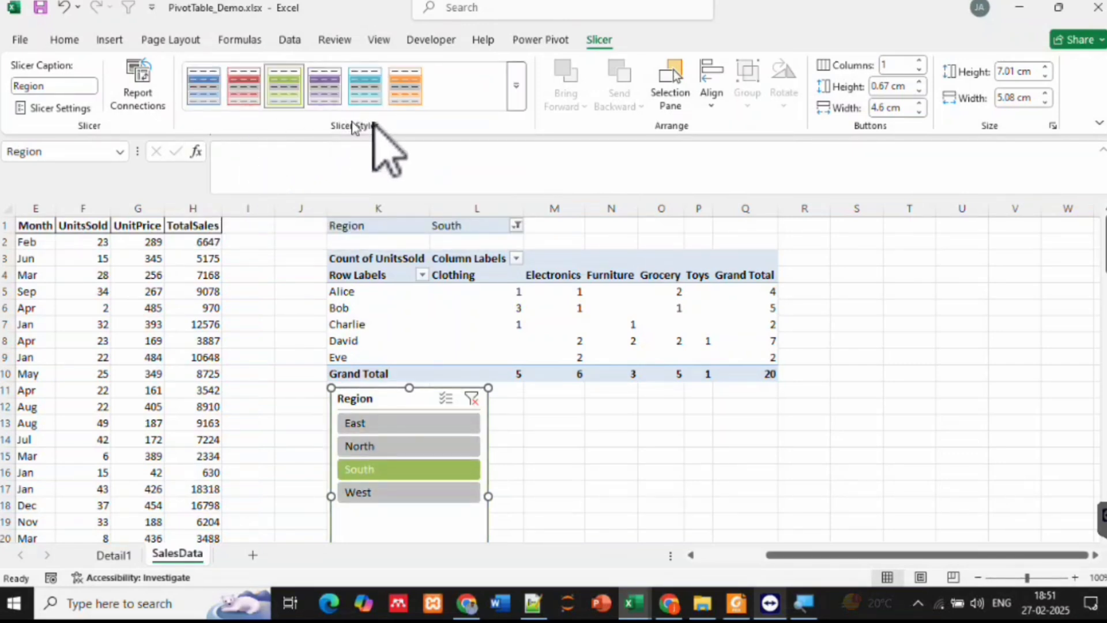
pyautogui.click(521, 89)
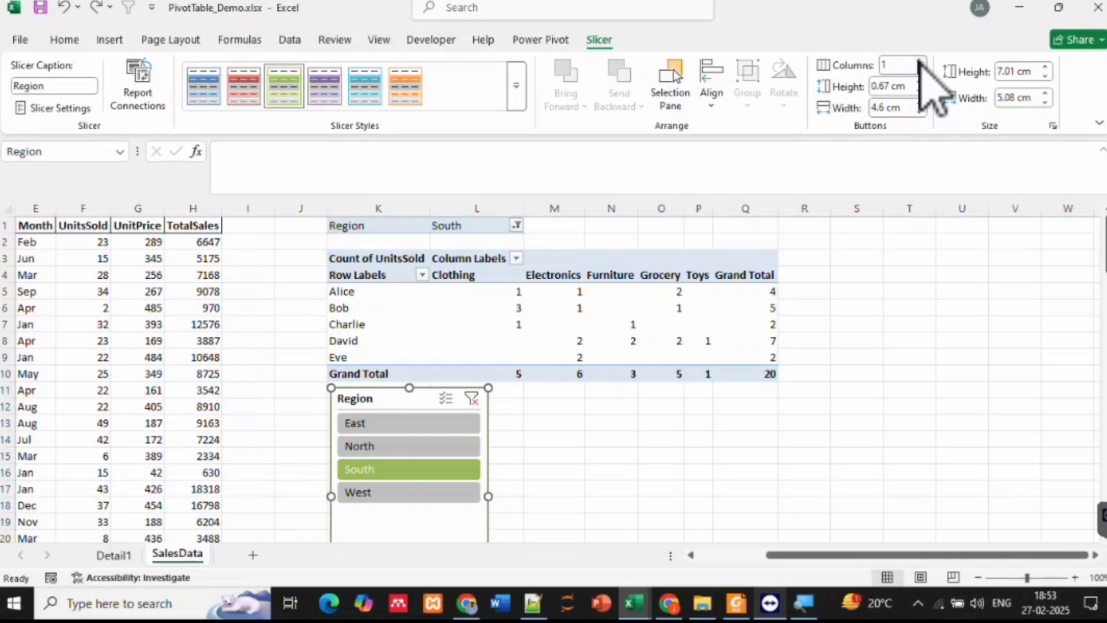
# Arrange the Region slicer's buttons in 4 columns and resize it to about 14.5 cm wide and 2 cm high, directly below the PivotTable
pyautogui.click(920, 61)
pyautogui.click(921, 60)
pyautogui.click(920, 61)
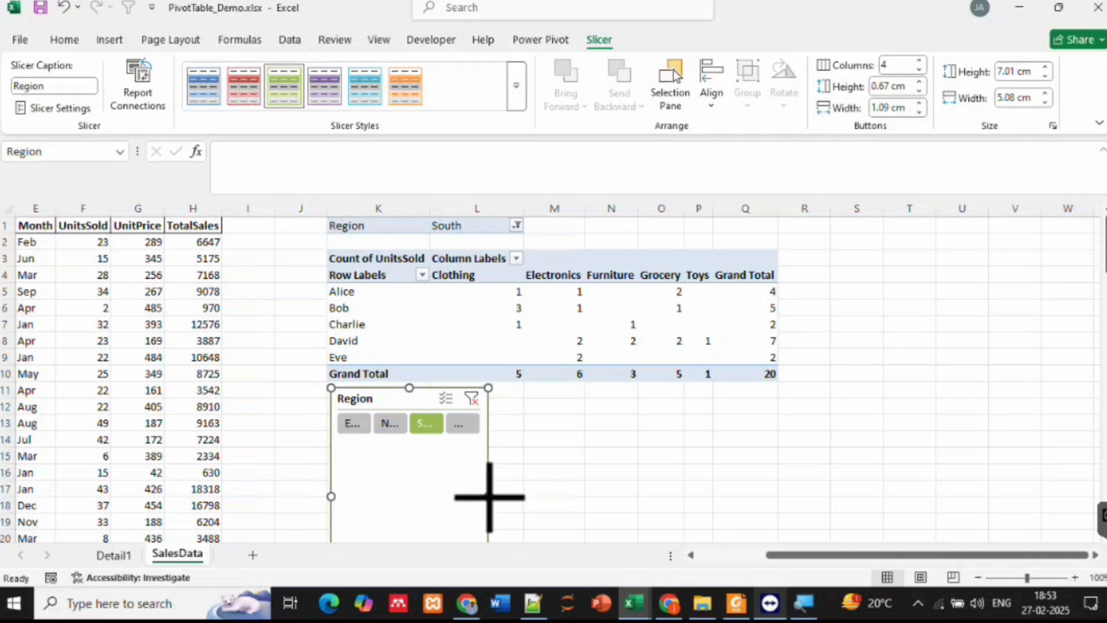
pyautogui.moveTo(489, 498); pyautogui.dragTo(782, 456)
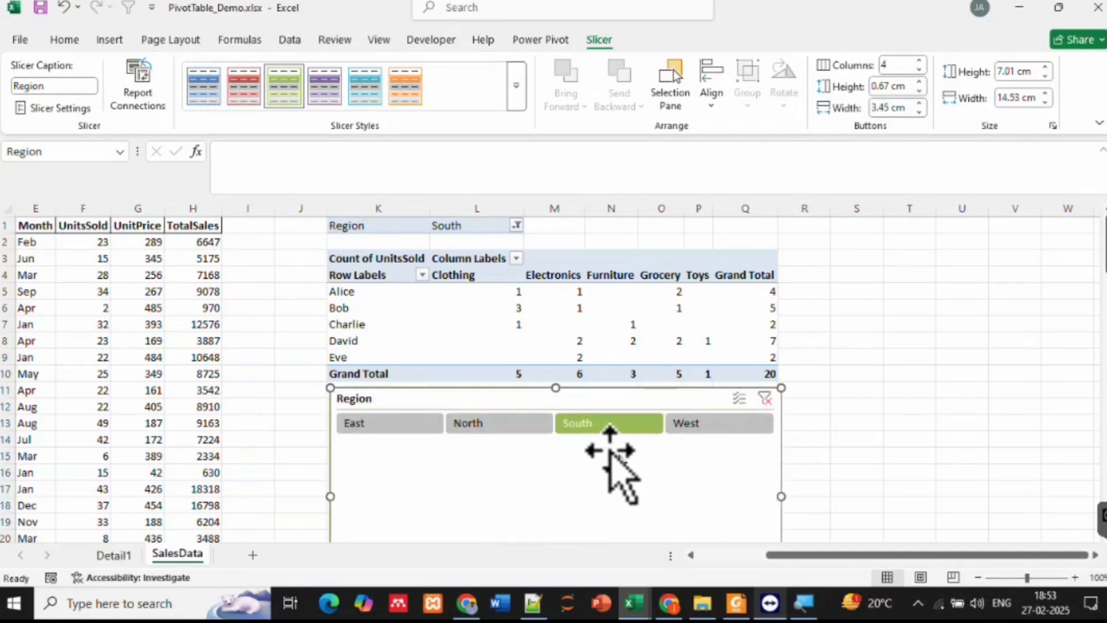
pyautogui.moveTo(557, 388)
pyautogui.mouseDown()
pyautogui.moveTo(563, 489)
pyautogui.moveTo(548, 396)
pyautogui.moveTo(552, 404)
pyautogui.mouseUp()
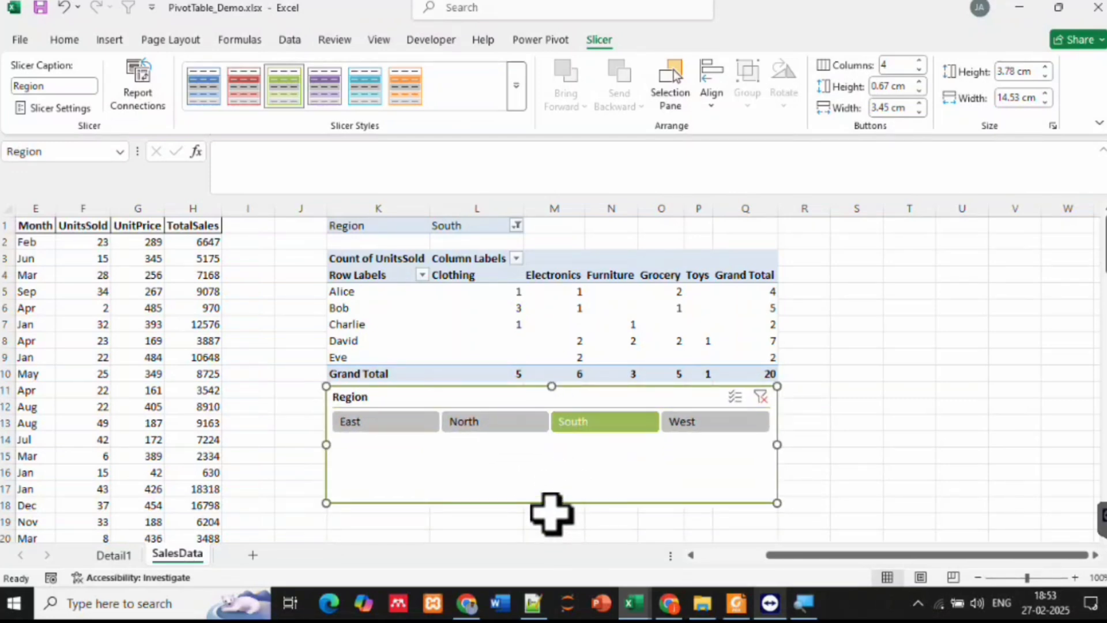
pyautogui.moveTo(553, 505); pyautogui.dragTo(549, 455)
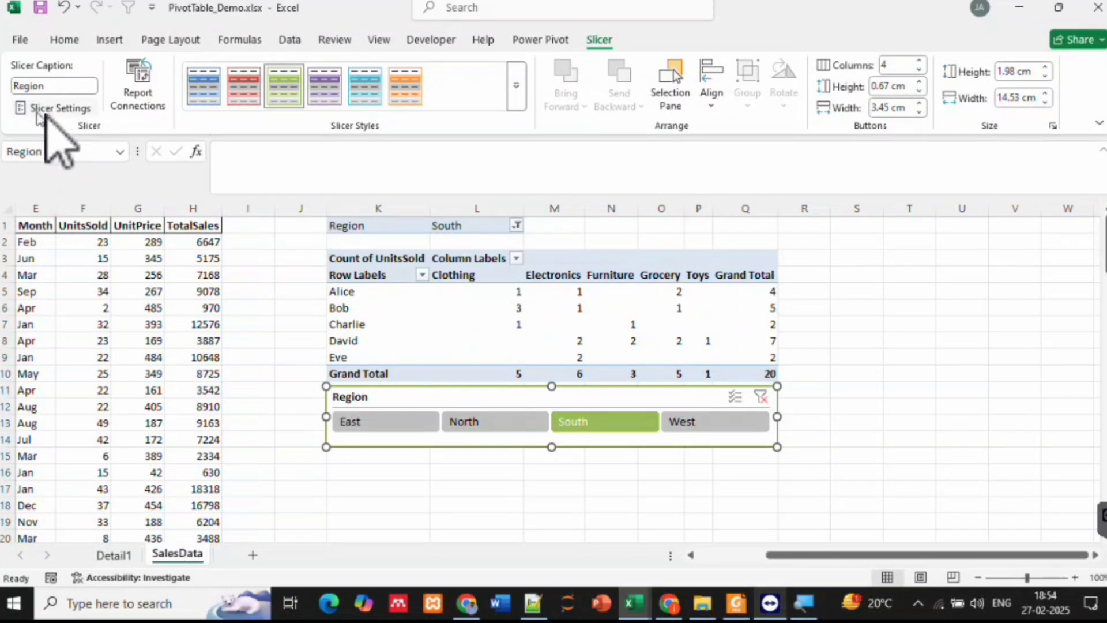
# Hide the Region slicer's header and reduce the slicer's height to about 1.3 cm
pyautogui.click(46, 110)
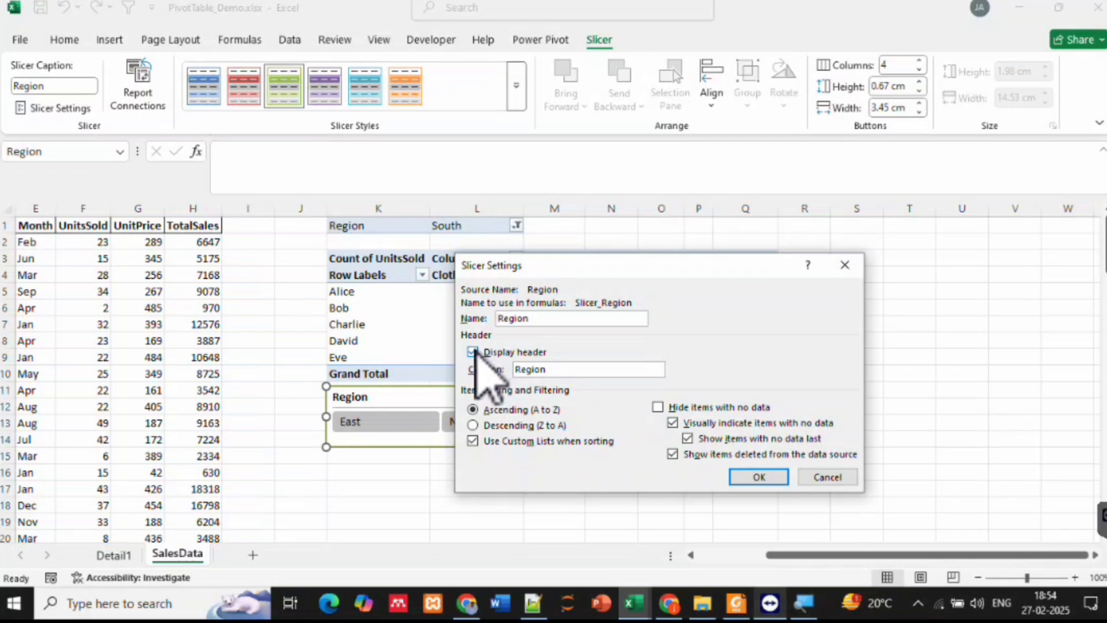
pyautogui.click(757, 478)
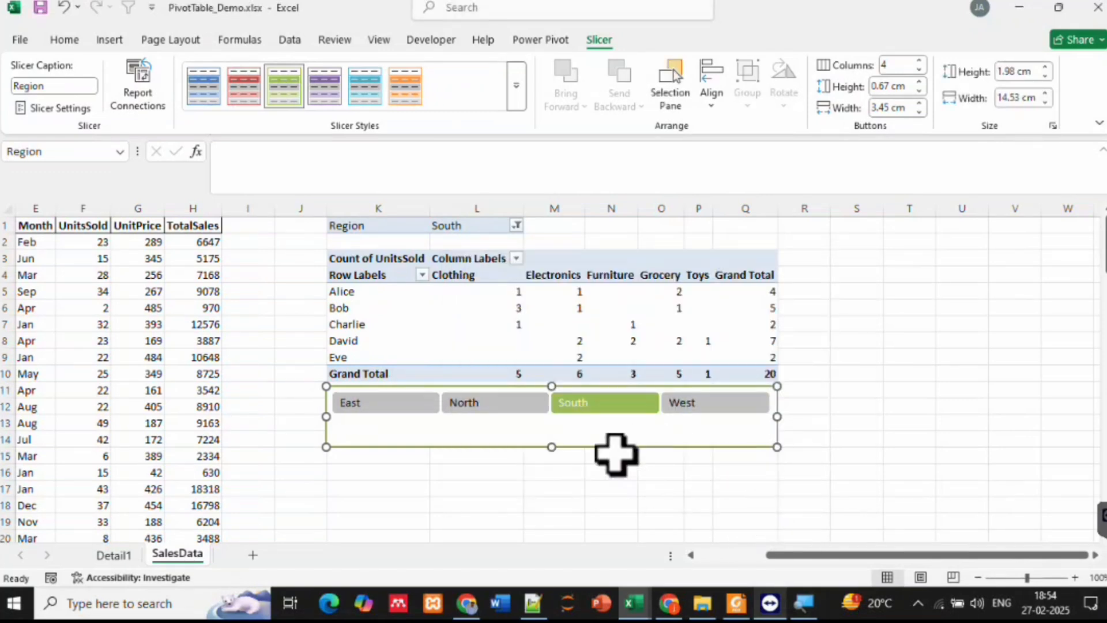
pyautogui.moveTo(552, 447); pyautogui.dragTo(548, 426)
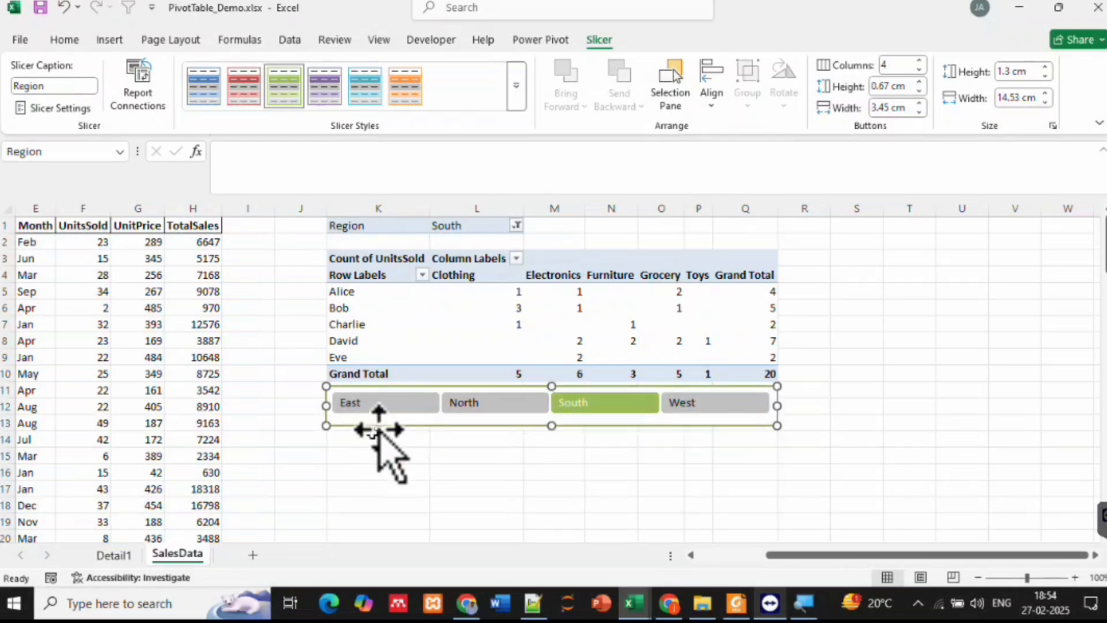
# Filter the PivotTable with the resized slicer by East, North and South, one region at a time
pyautogui.click(370, 404)
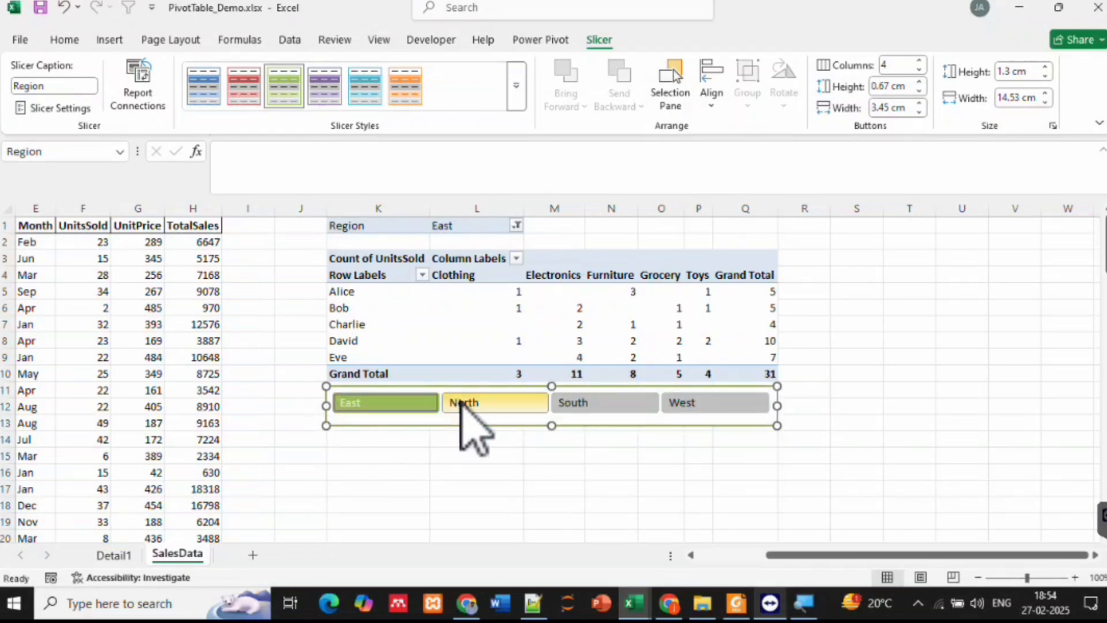
pyautogui.click(465, 402)
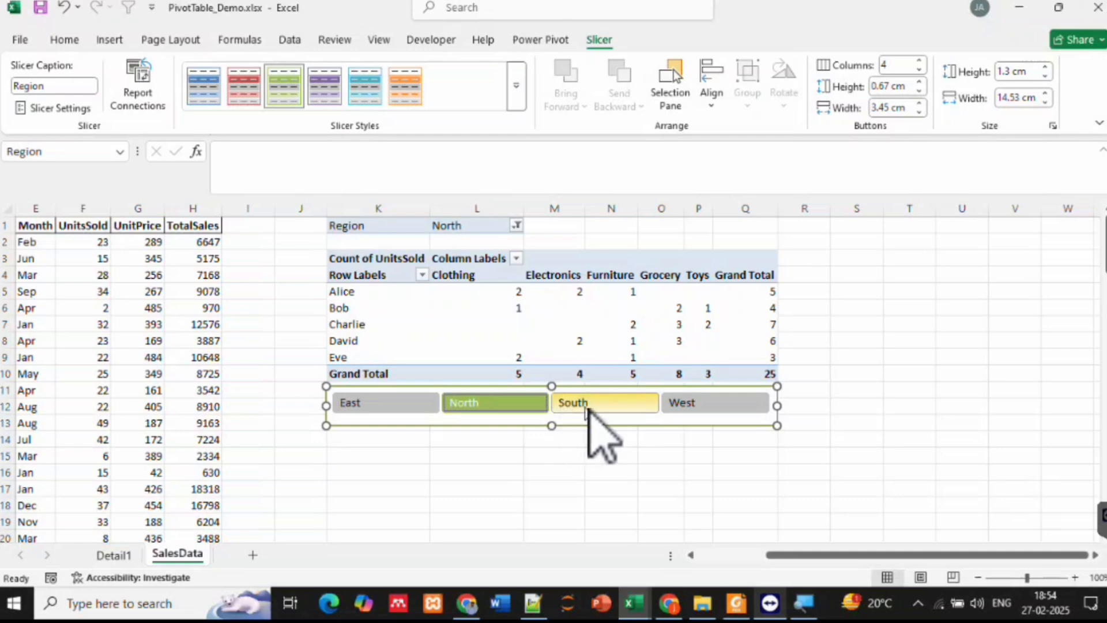
pyautogui.click(606, 403)
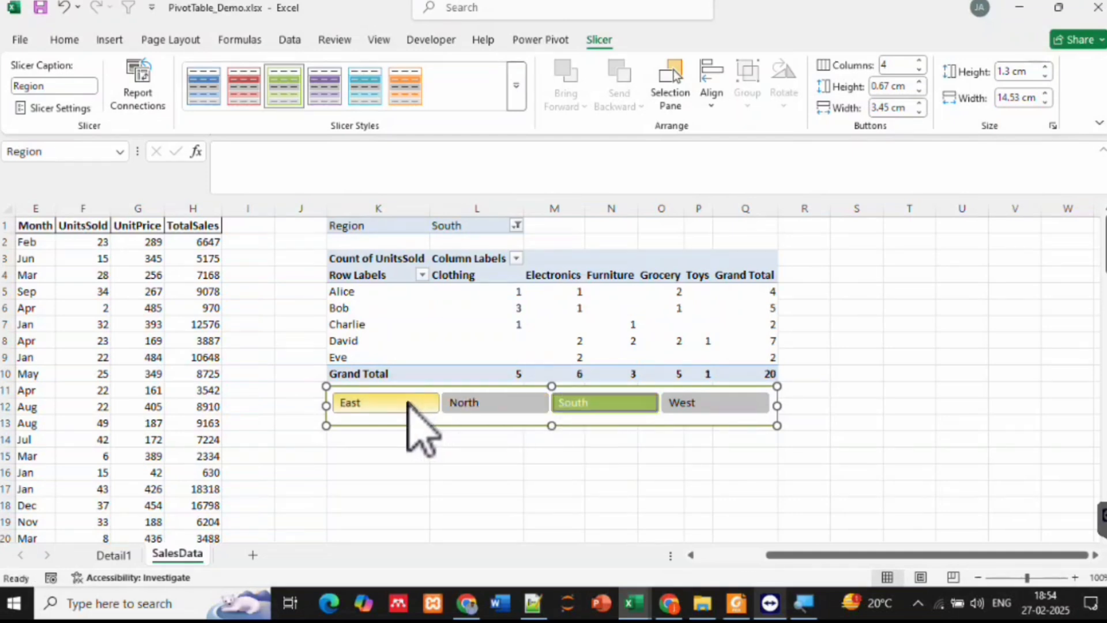
# Select East, North and South together in the Region slicer to filter the PivotTable by all three
pyautogui.click(407, 403)
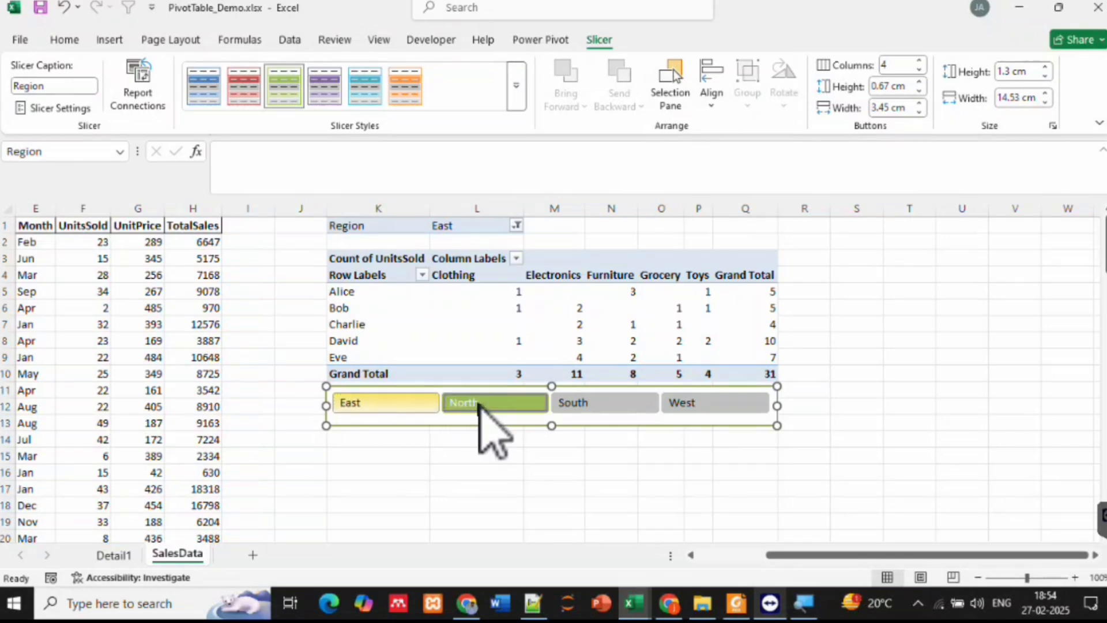
pyautogui.keyDown('ctrl'); pyautogui.click(479, 404); pyautogui.keyUp('ctrl')
pyautogui.keyDown('ctrl'); pyautogui.click(588, 403); pyautogui.keyUp('ctrl')
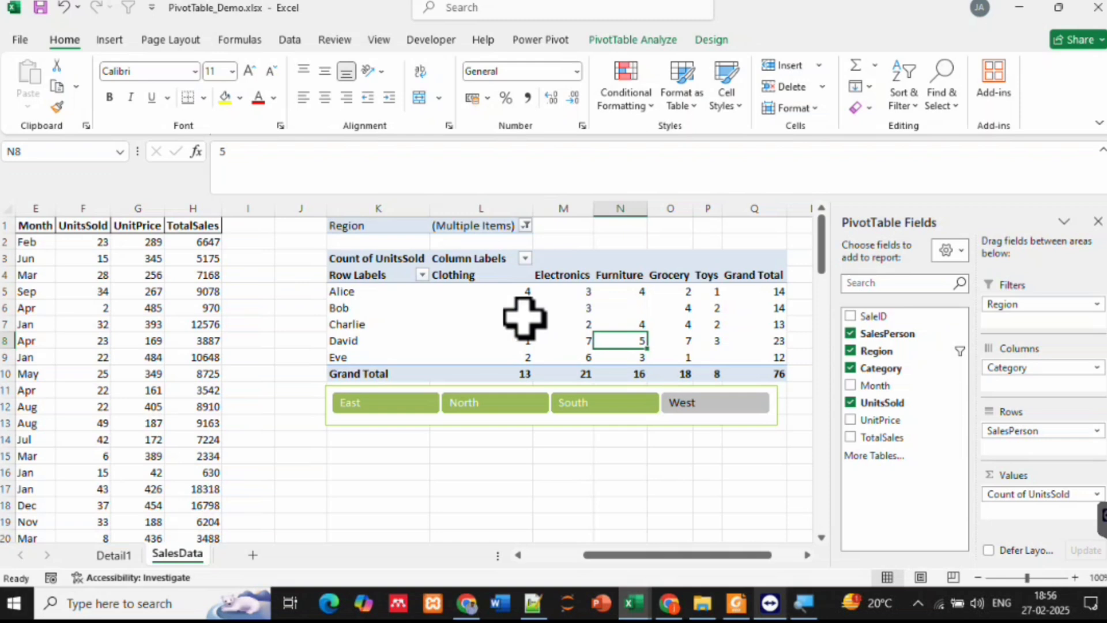
# Insert a 100% Stacked Bar PivotChart from the PivotTable and move it directly below the Region slicer
pyautogui.moveTo(523, 316)
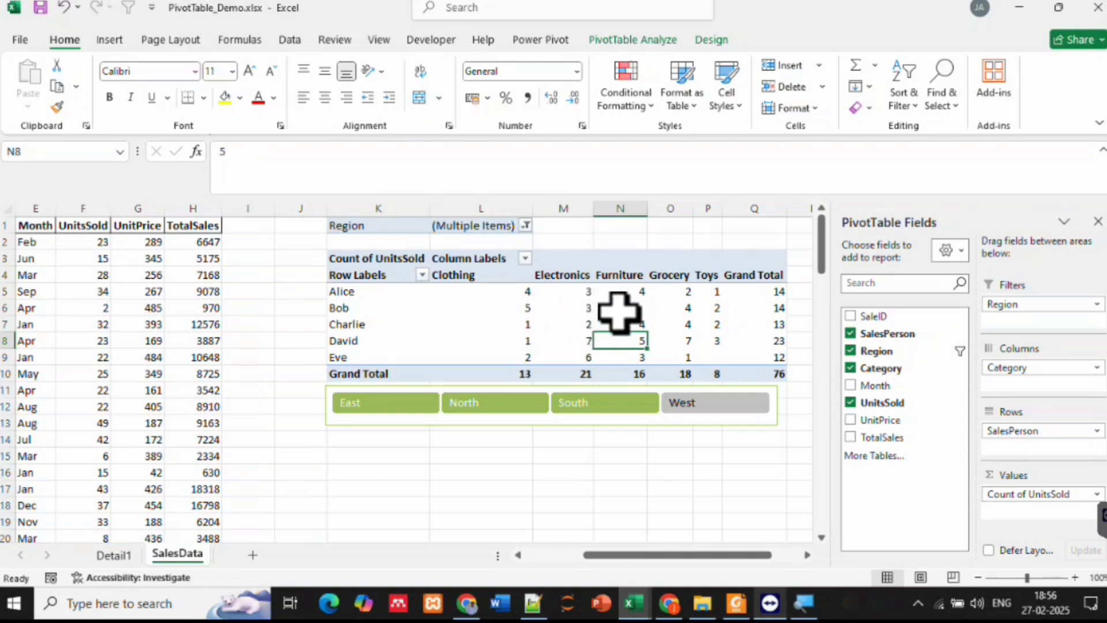
pyautogui.click(531, 314)
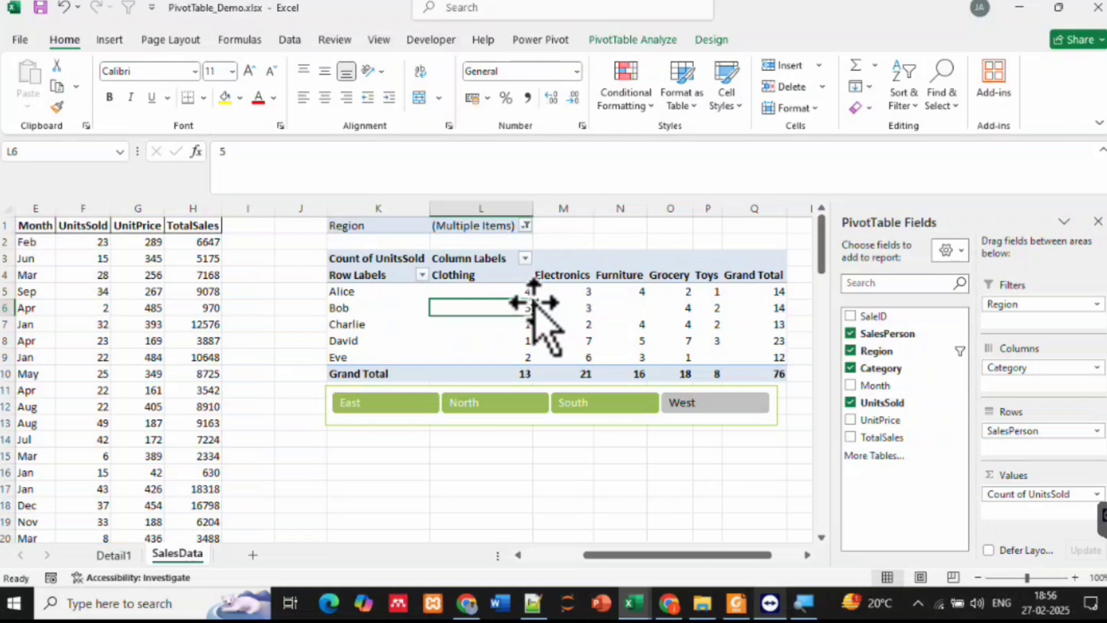
pyautogui.click(633, 39)
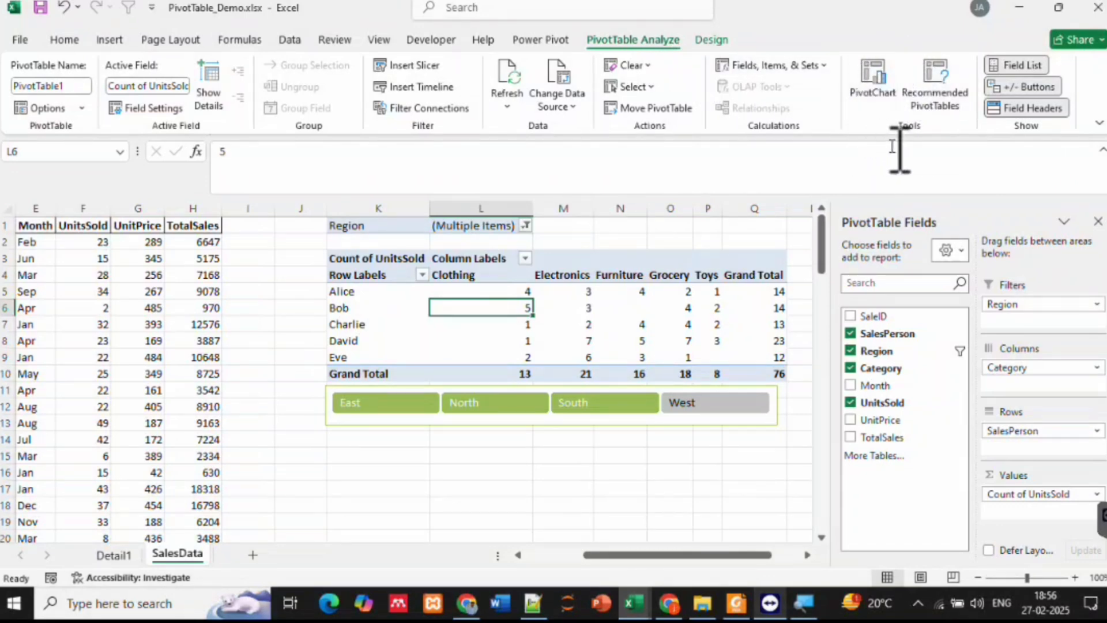
pyautogui.click(878, 70)
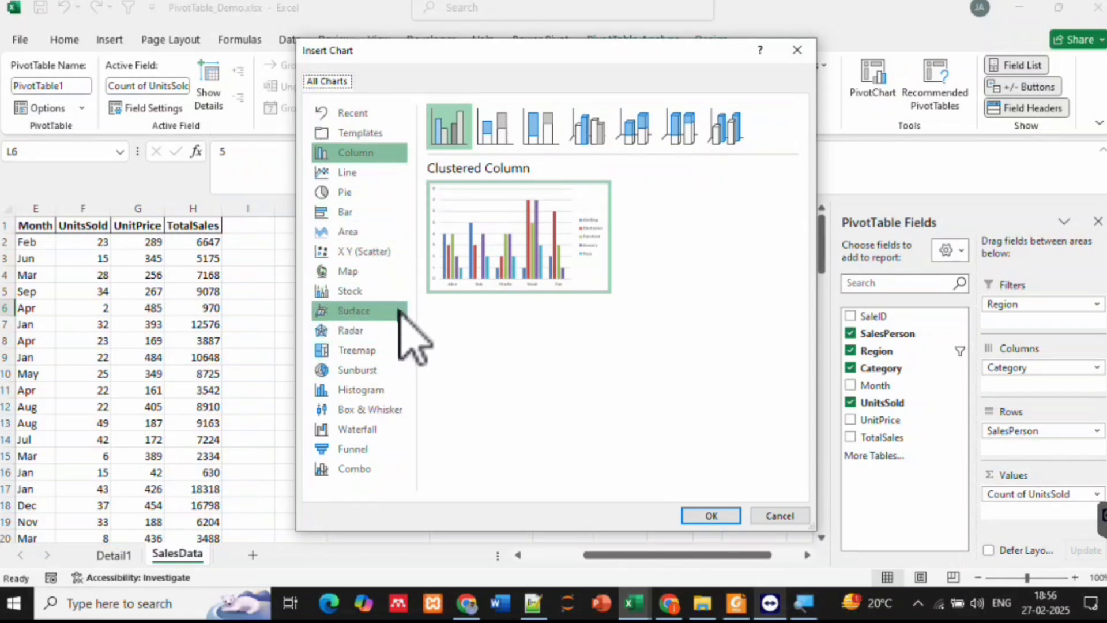
pyautogui.click(398, 231)
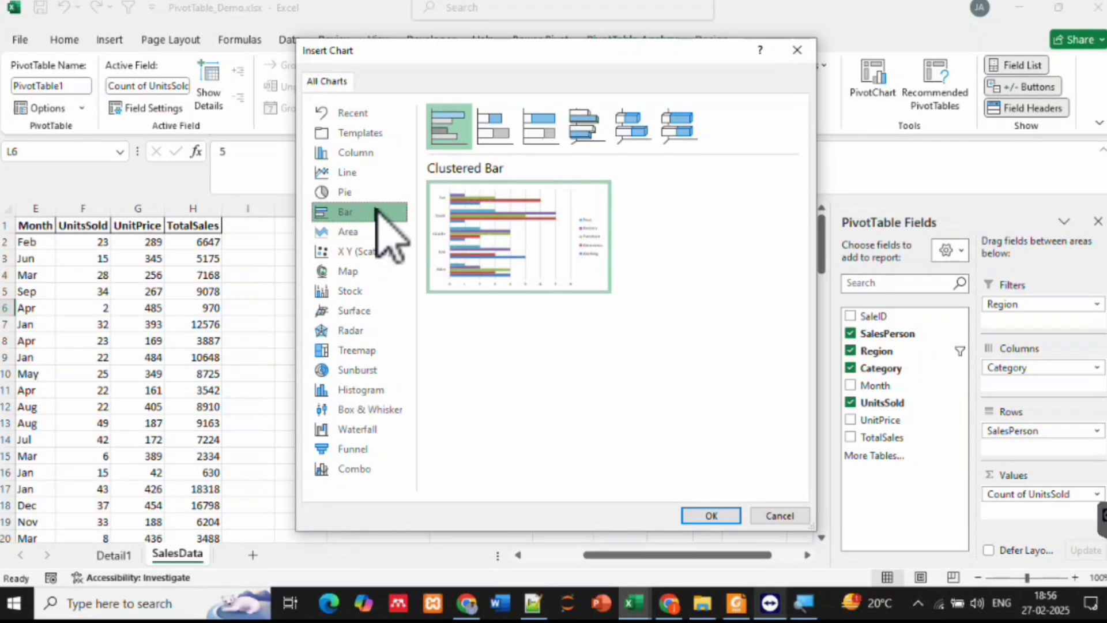
pyautogui.click(545, 130)
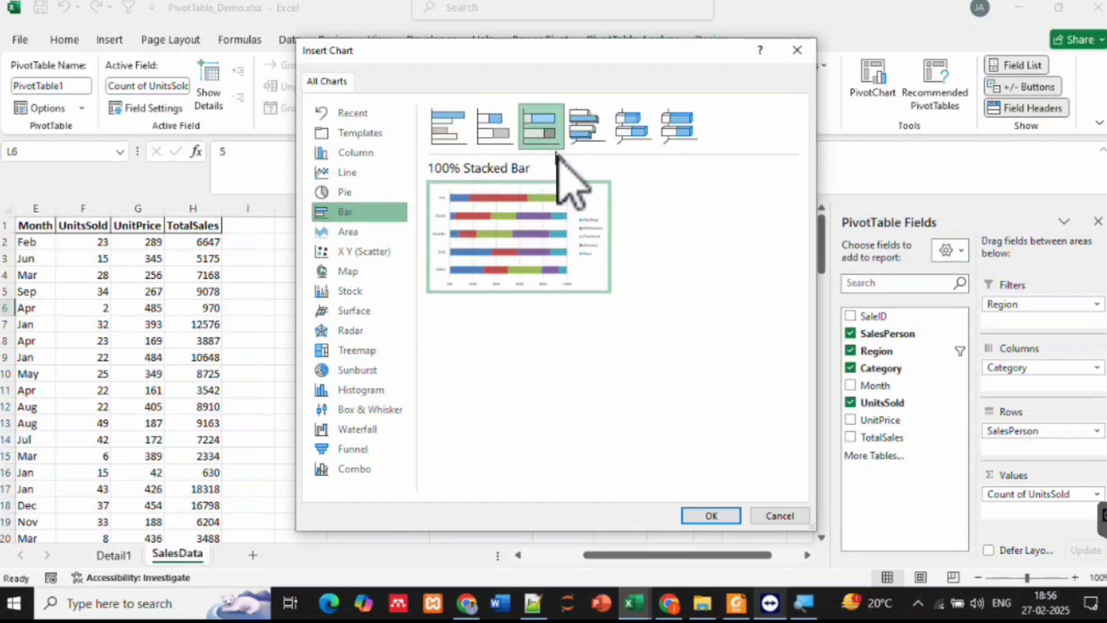
pyautogui.click(711, 515)
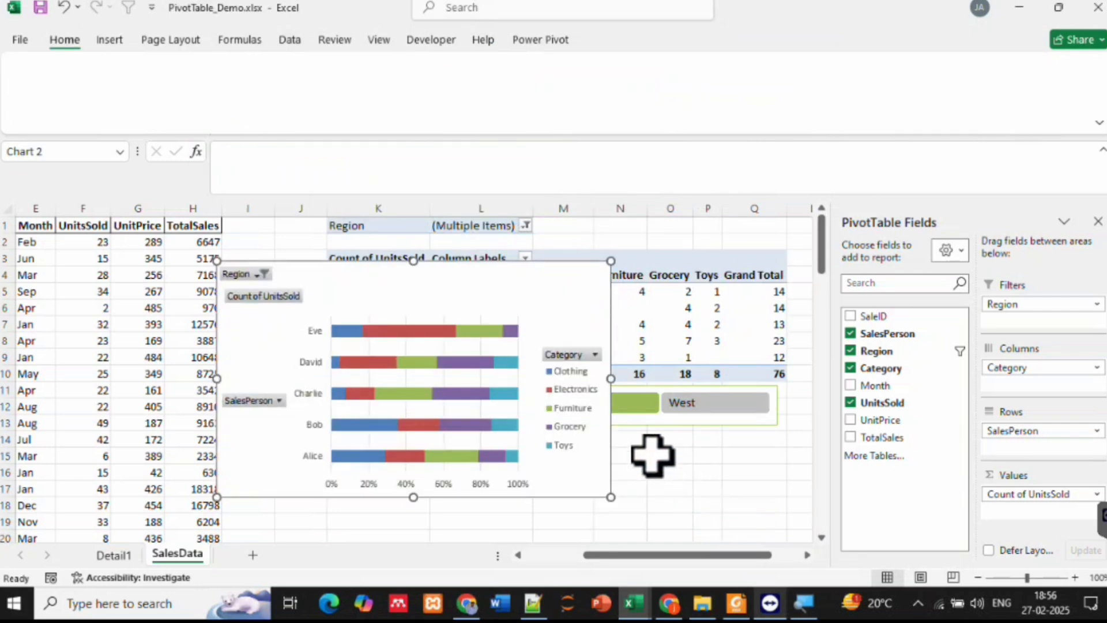
pyautogui.moveTo(470, 292); pyautogui.dragTo(586, 456)
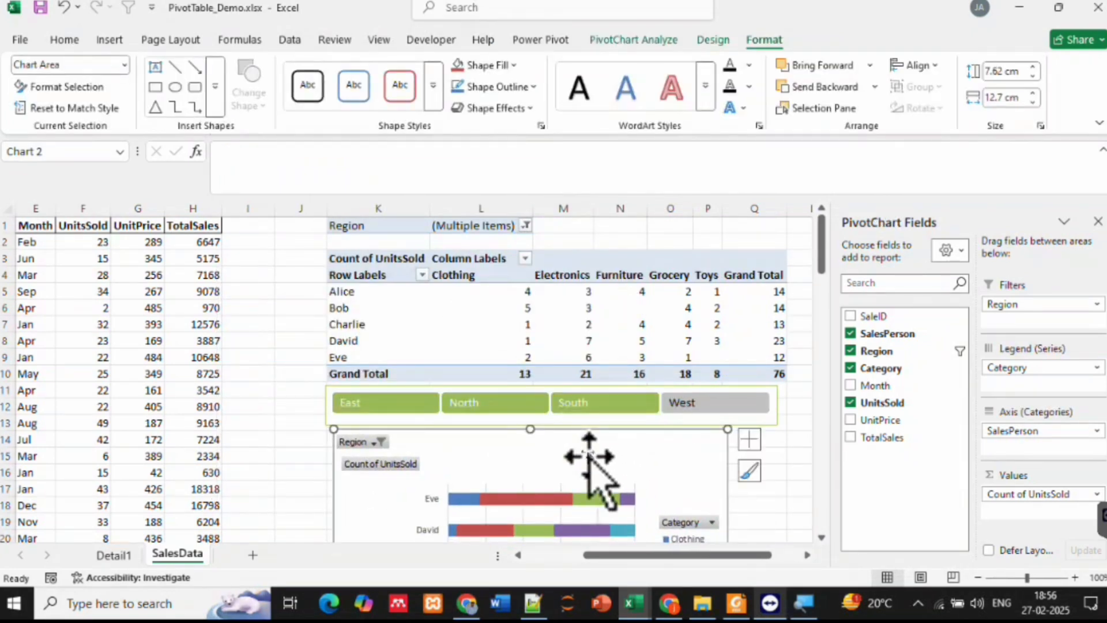
# Change the PivotChart's type from 100% Stacked Bar to Pie
pyautogui.scroll(-4, 714, 366)
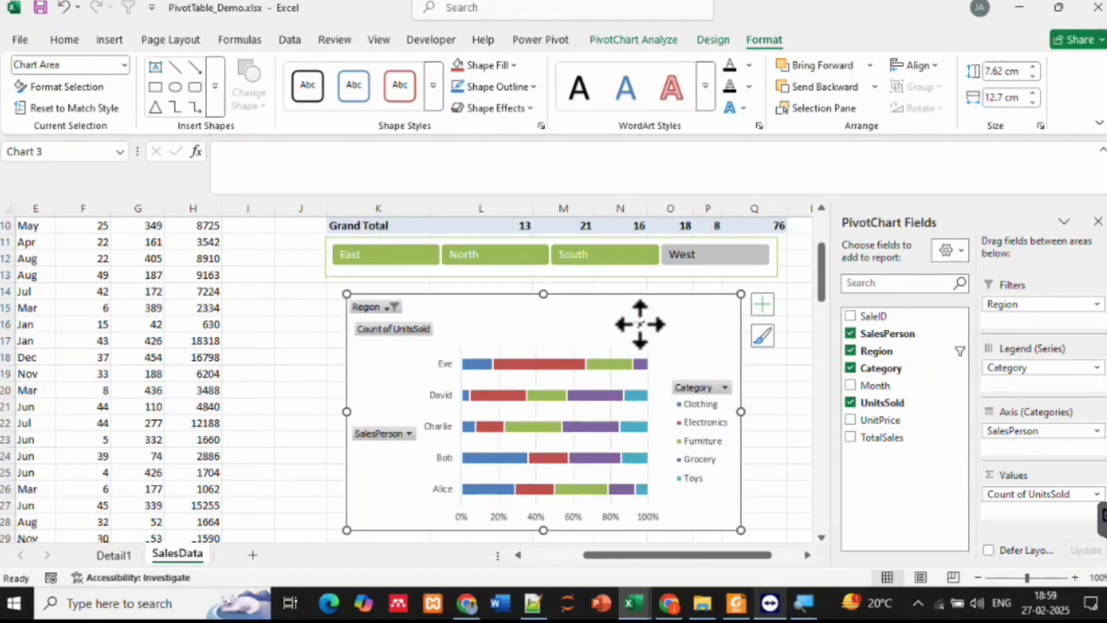
pyautogui.rightClick(639, 323)
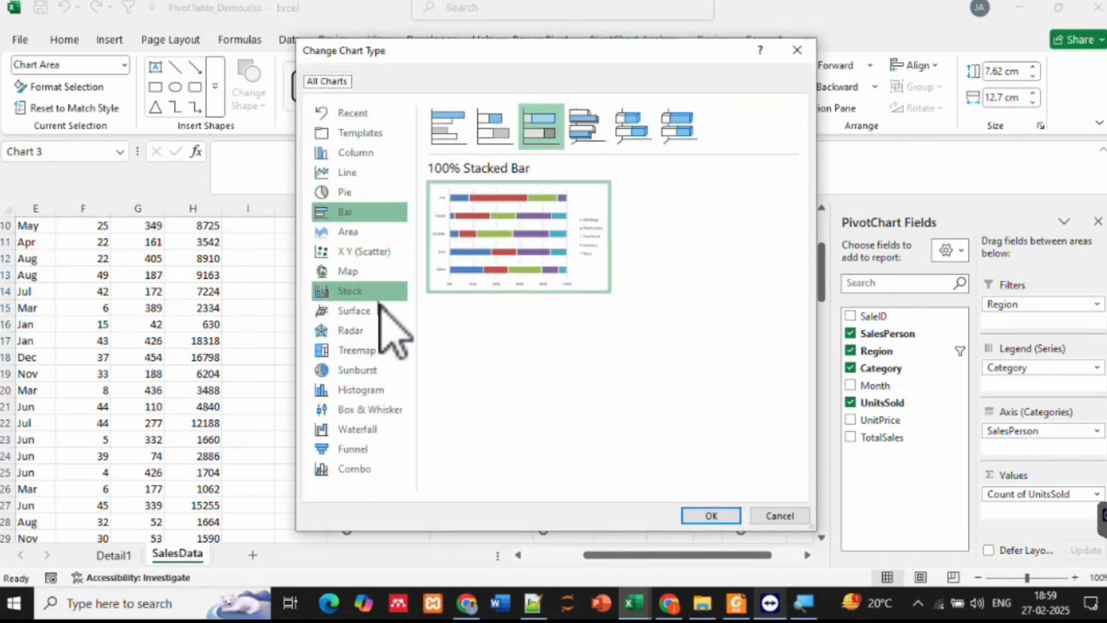
pyautogui.click(363, 193)
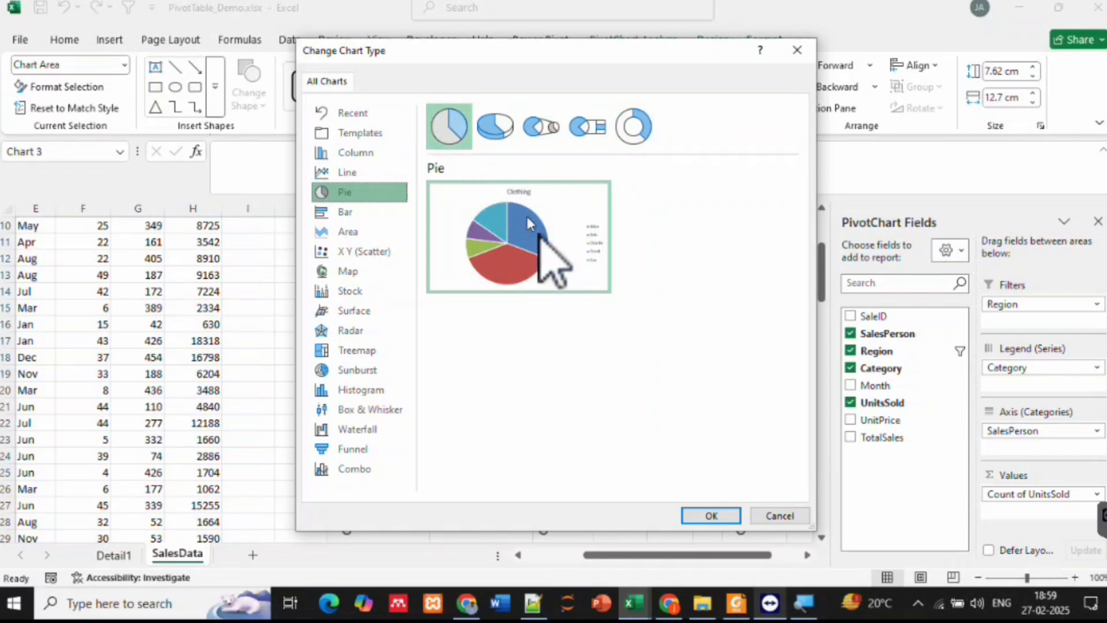
pyautogui.click(711, 515)
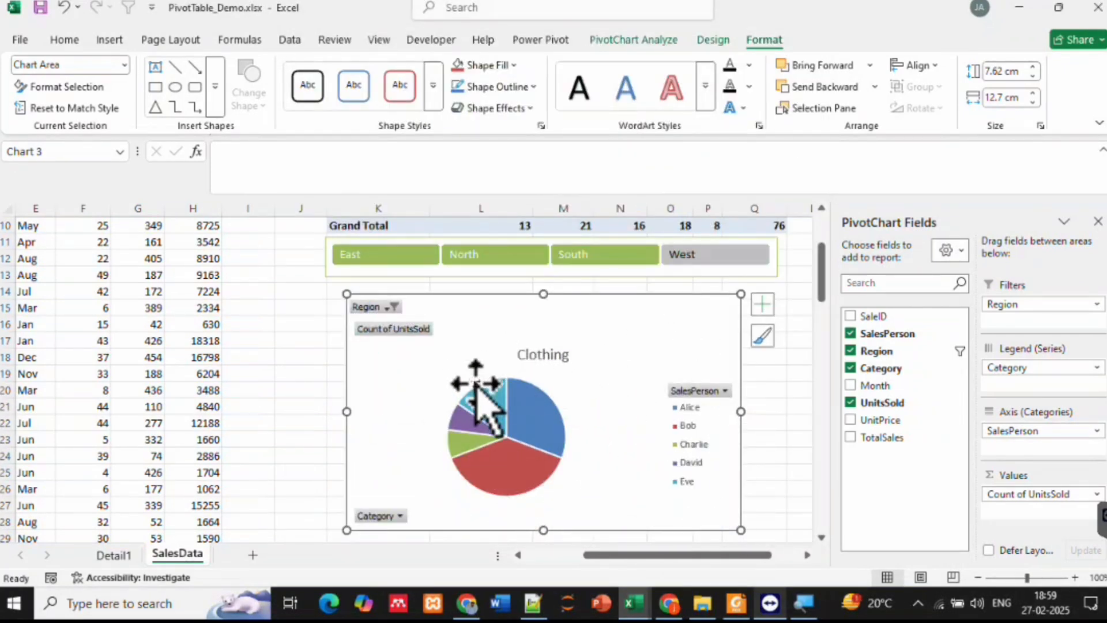